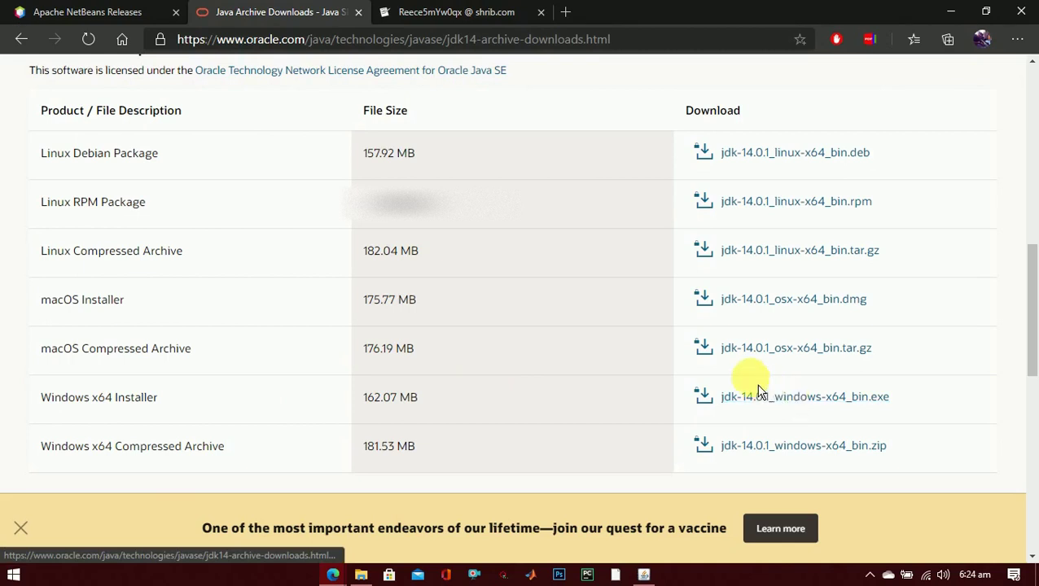
Step: Request the Windows x64 JDK 14.0.1 installer, accepting the Oracle Technology Network License Agreement
left_click(753, 395)
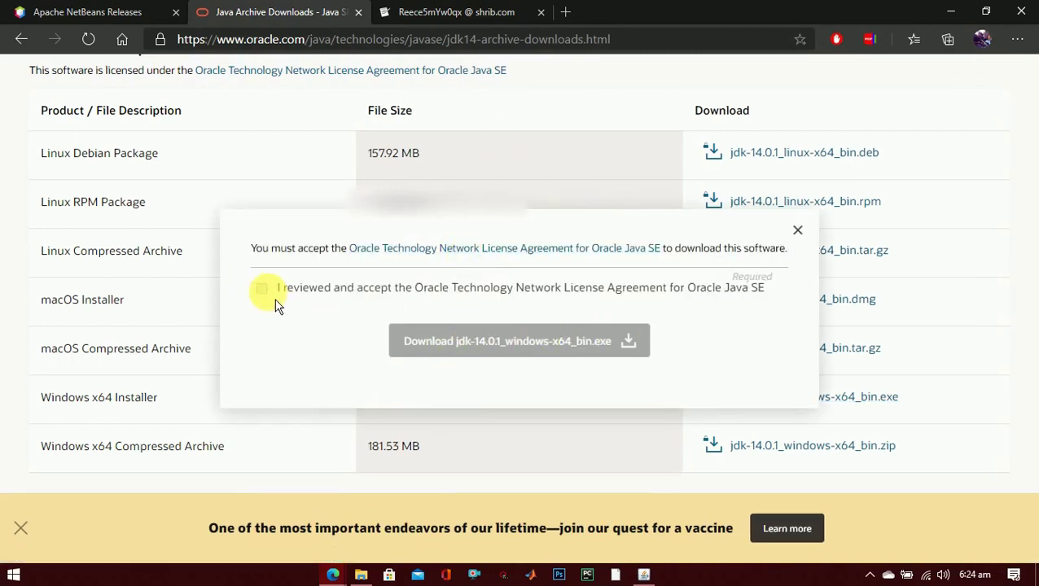
left_click(264, 290)
left_click(447, 353)
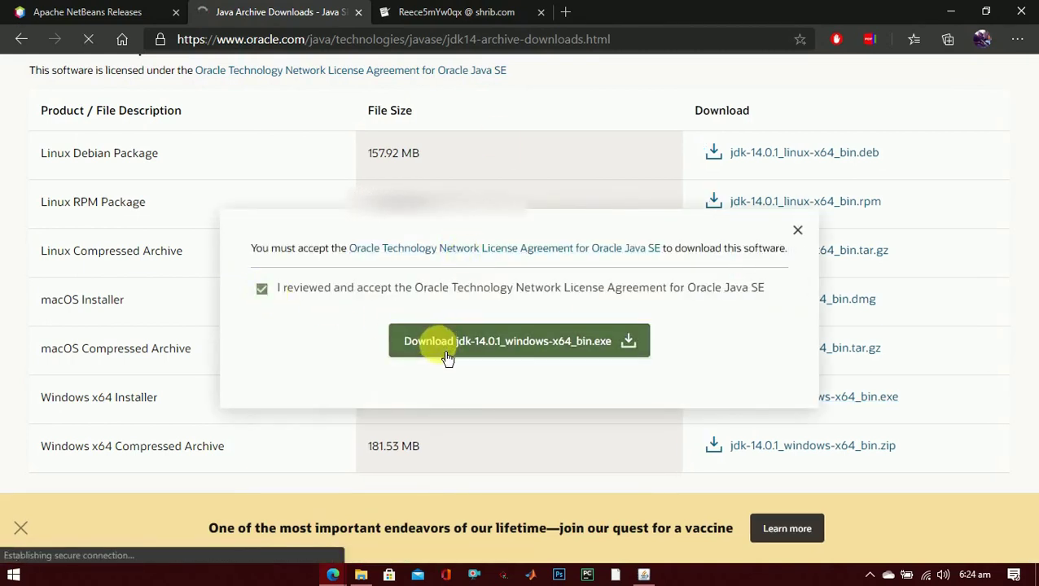
Step: Add the line "i have windows installed so i am using jdk for windows" to the shrib.com note
left_click(412, 14)
type("i have window")
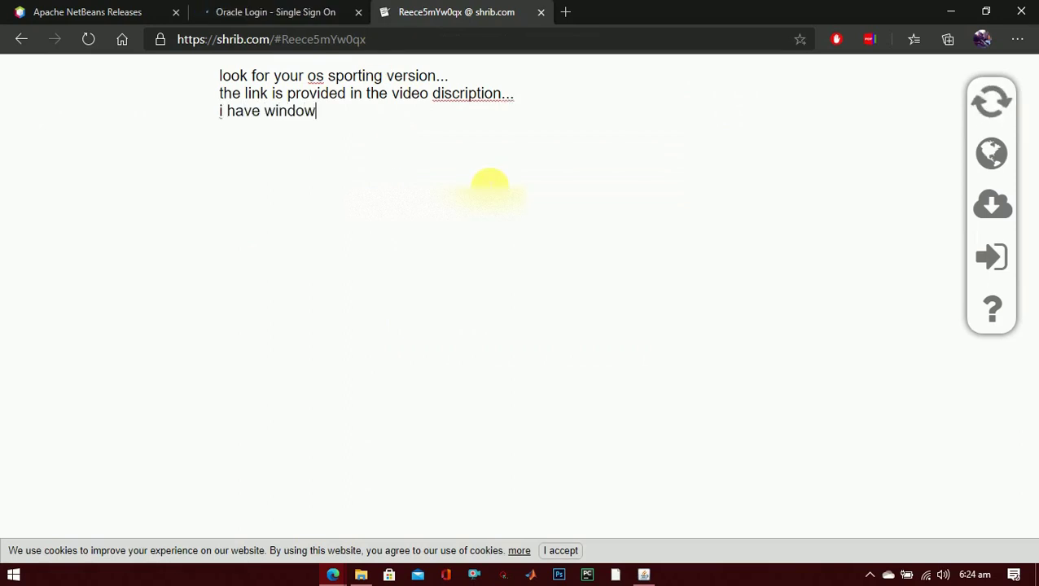
type("s installed so i am using")
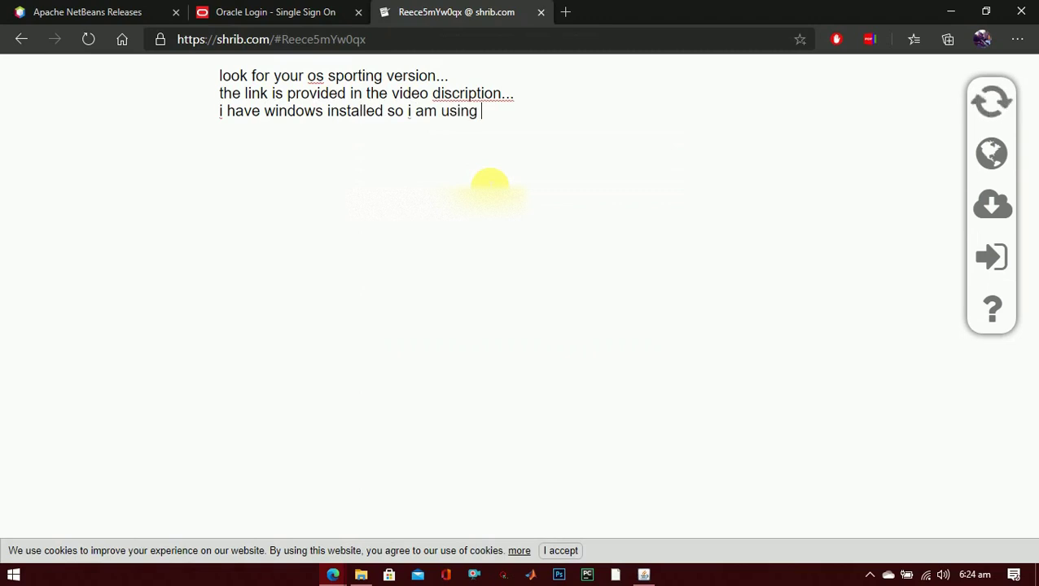
type(" jdk for windows")
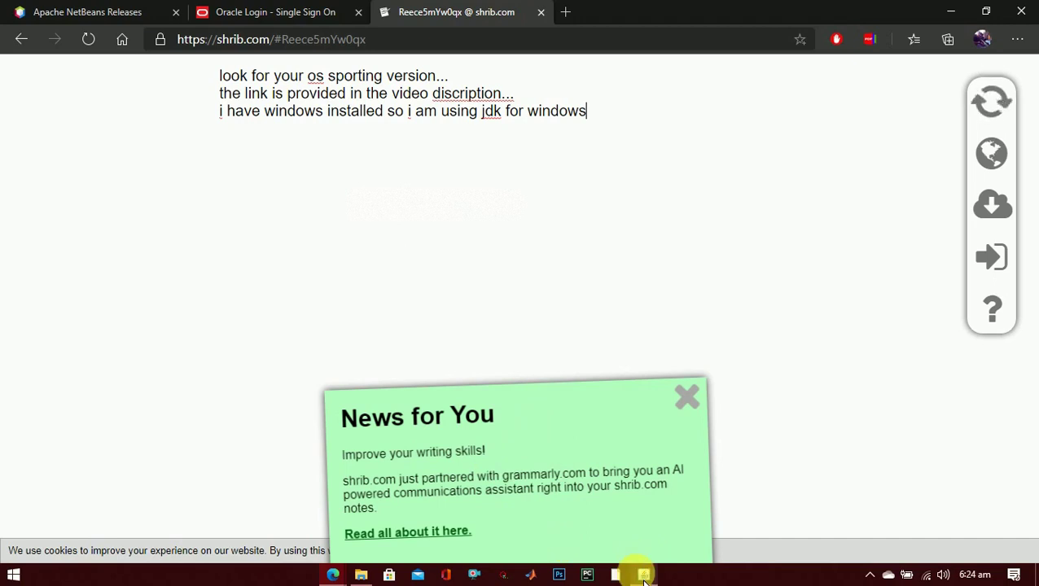
mouse_move(370, 575)
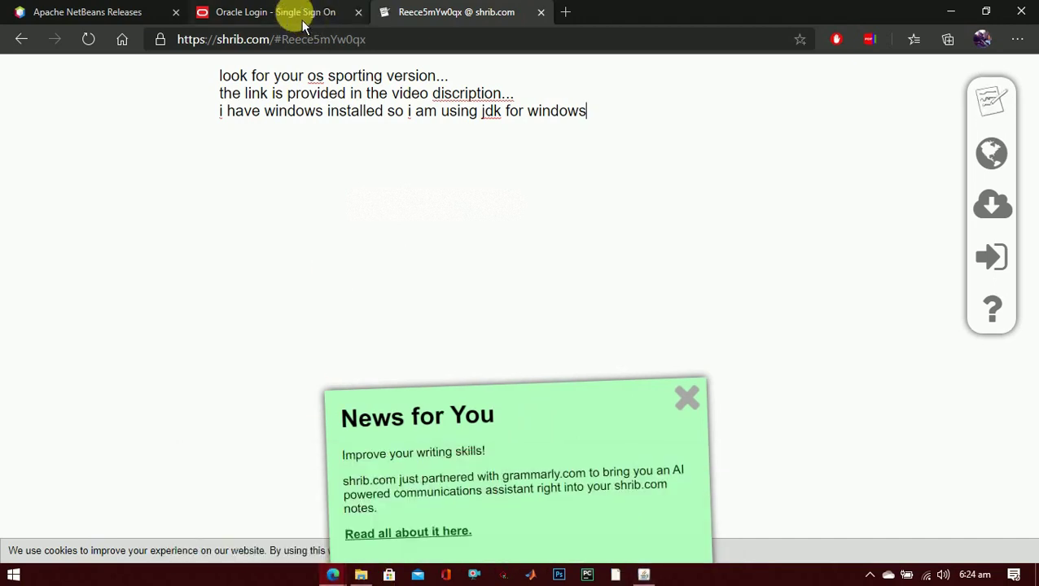
Step: Try to sign in to the Oracle account with the prefilled credentials
left_click(295, 12)
left_click(468, 361)
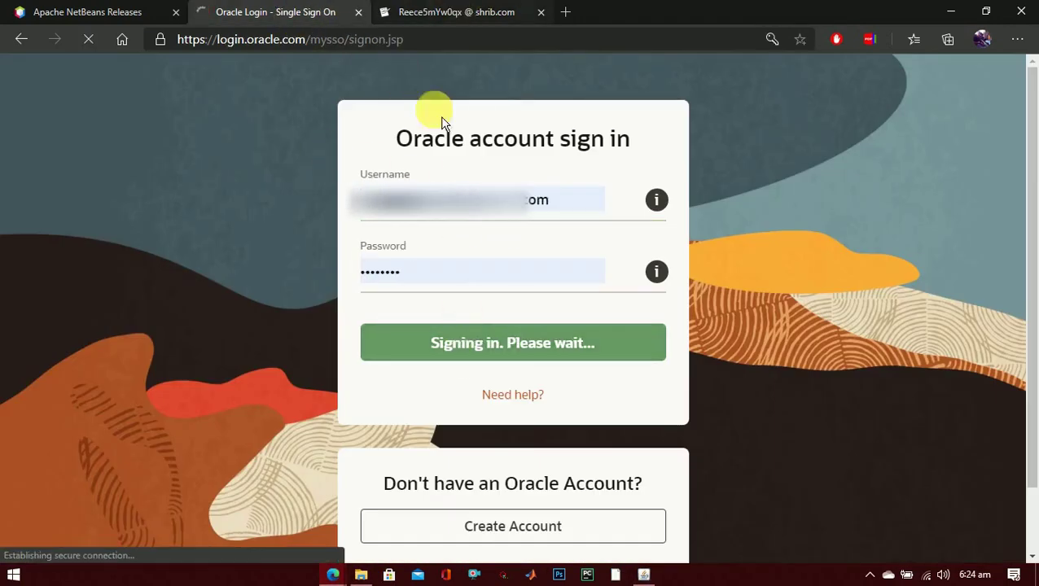
Step: Add the lines "just sign in or register..." and "i already have an account so i am sigining in...." to the shrib.com note
left_click(434, 11)
key("Return")
type("just sign in")
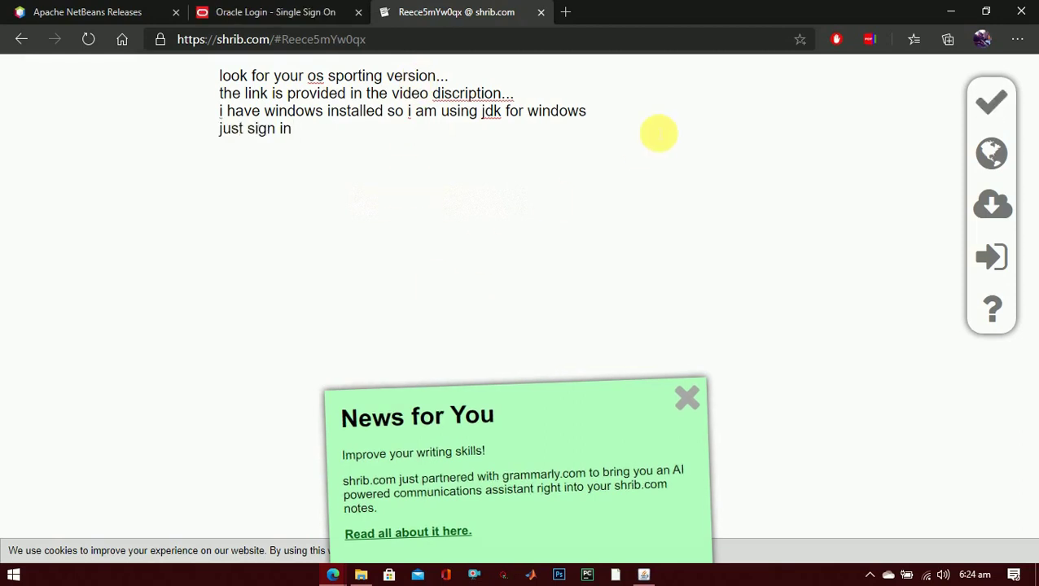
type(" or register...")
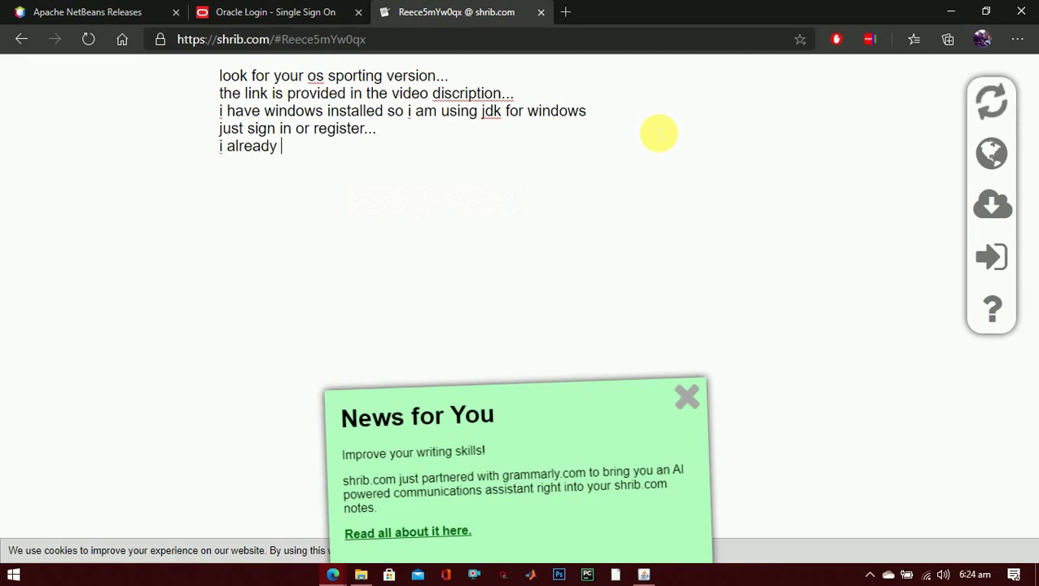
type("have an account so i am sigin")
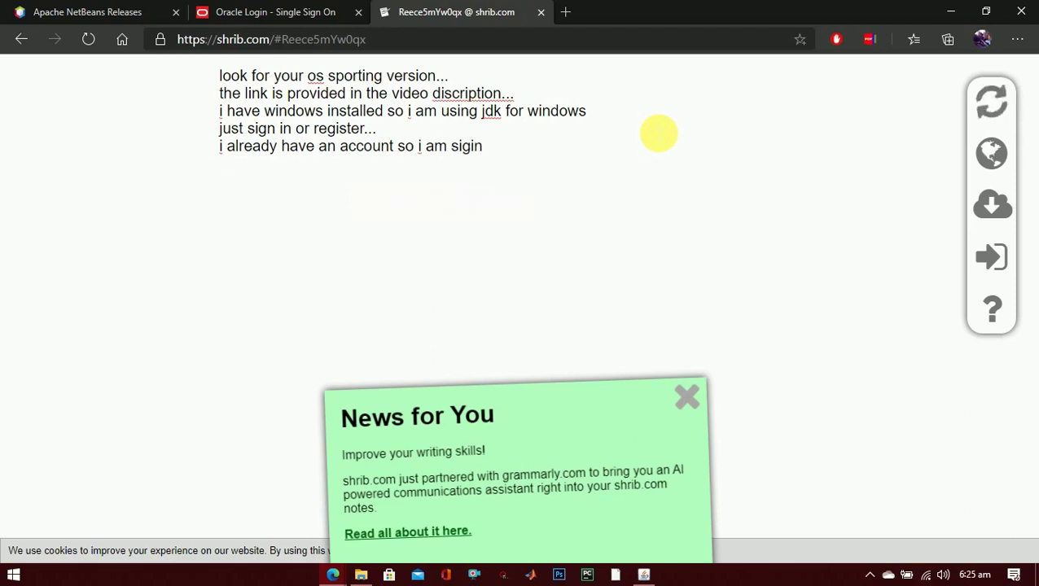
key("BackSpace")
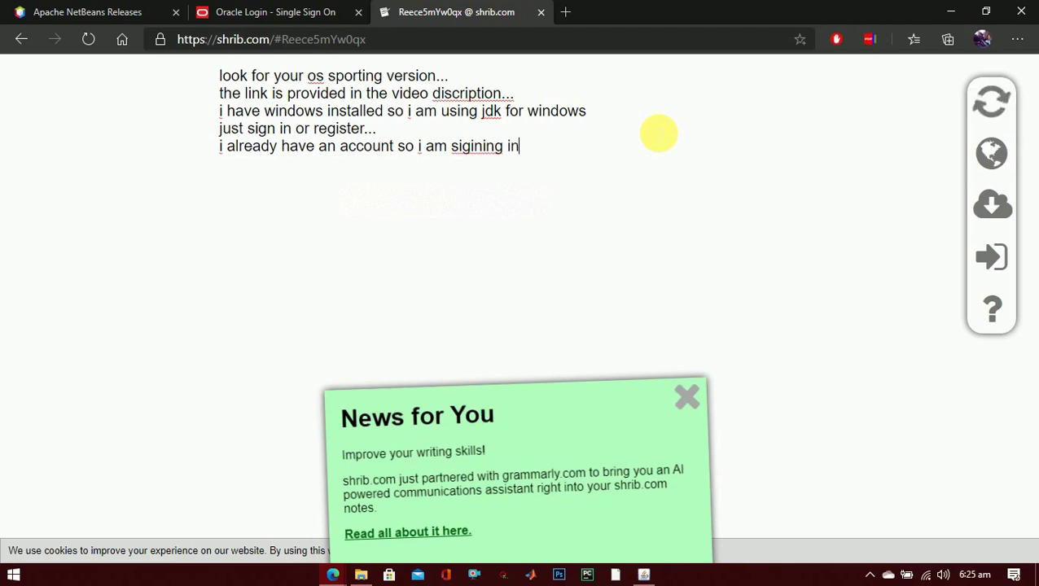
Step: Fill in the Oracle account password again and retry the sign-in
left_click(208, 12)
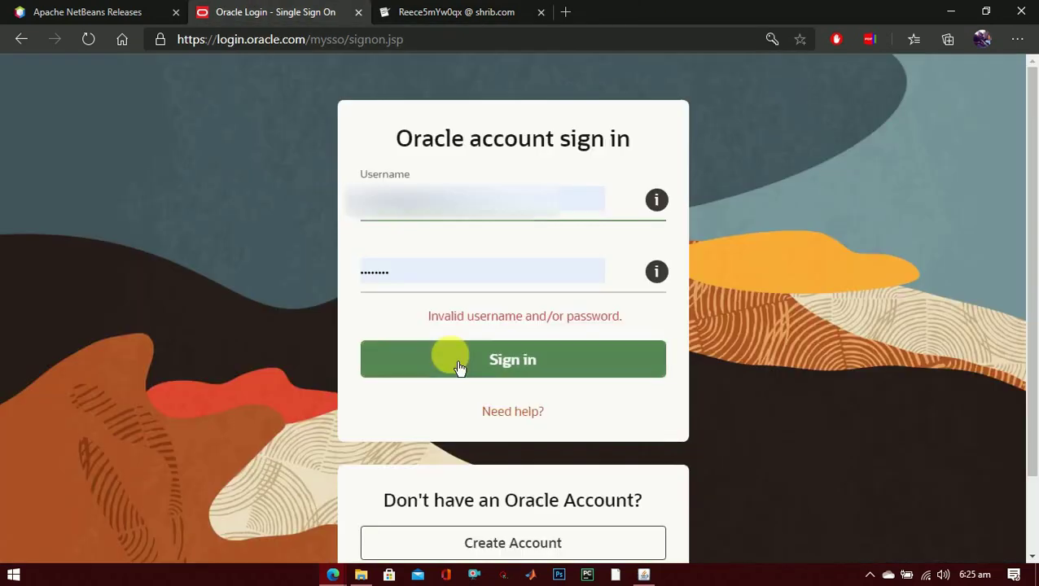
left_click(382, 272)
left_click(456, 297)
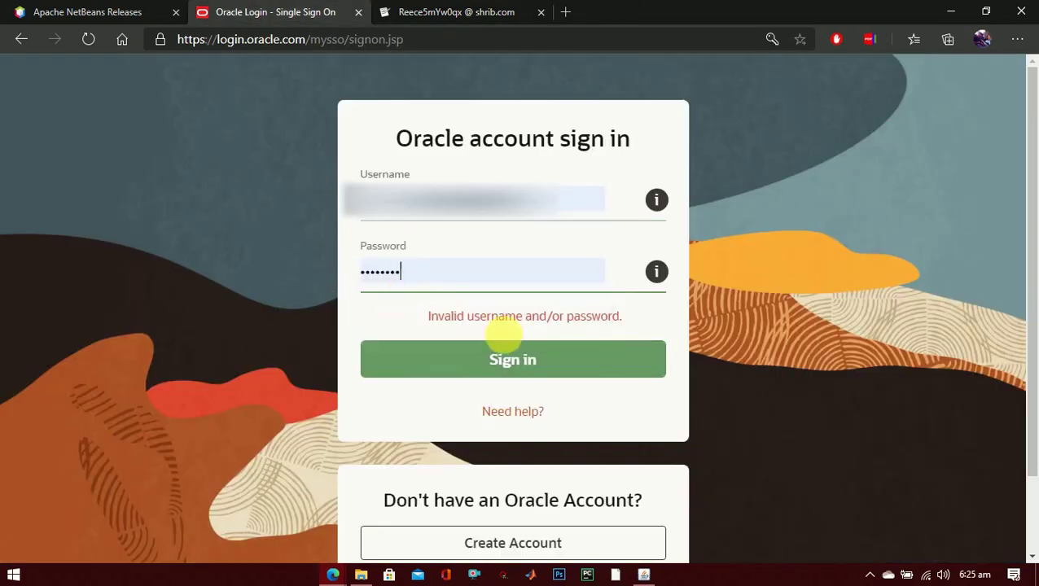
left_click(509, 363)
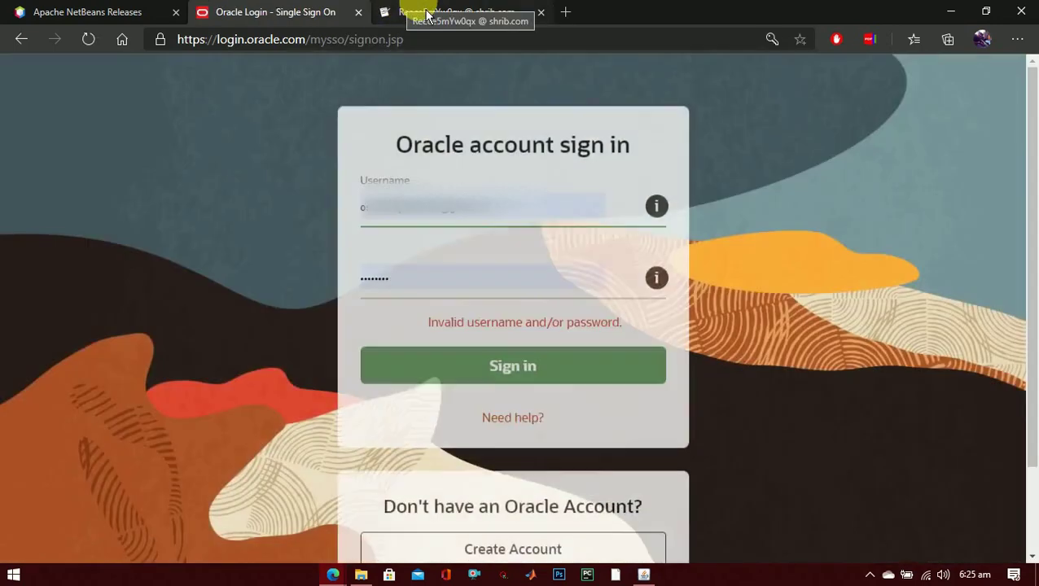
Step: Add "once sigined in download it...." and "i have downloaded it before so i am intalling it...." to the shrib.com note
left_click(407, 14)
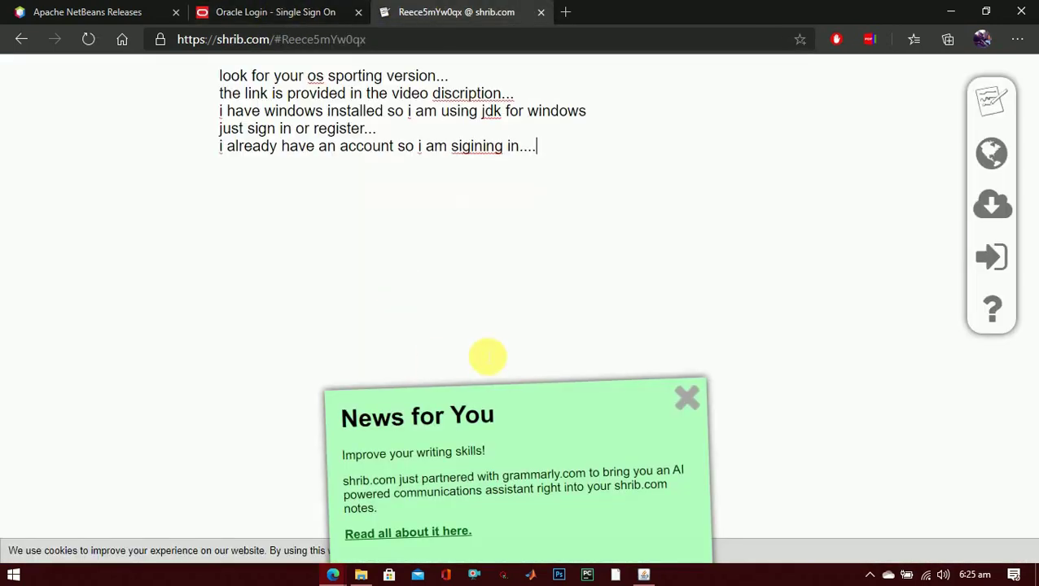
key("Return")
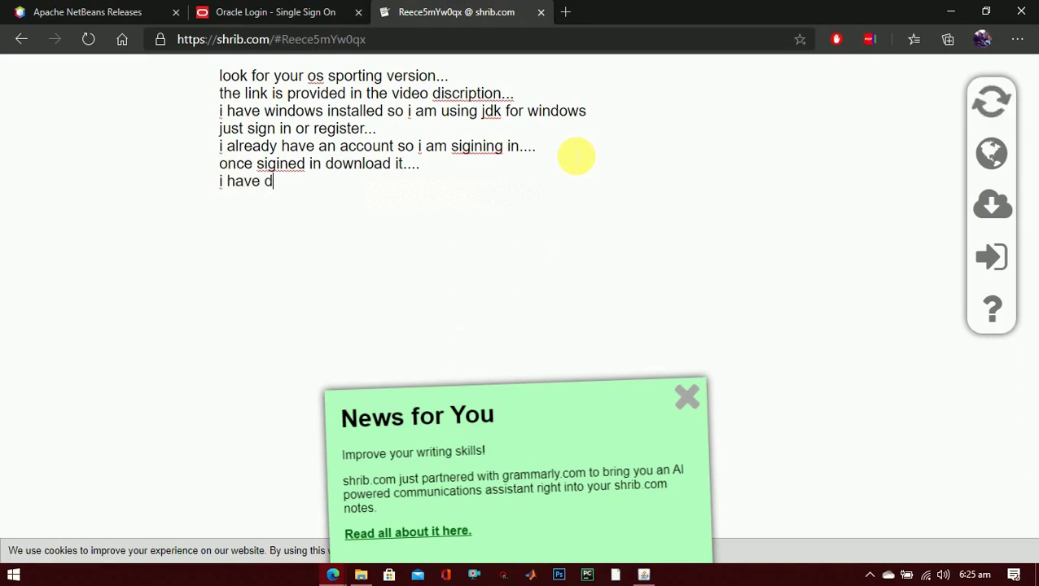
type("loaded it be")
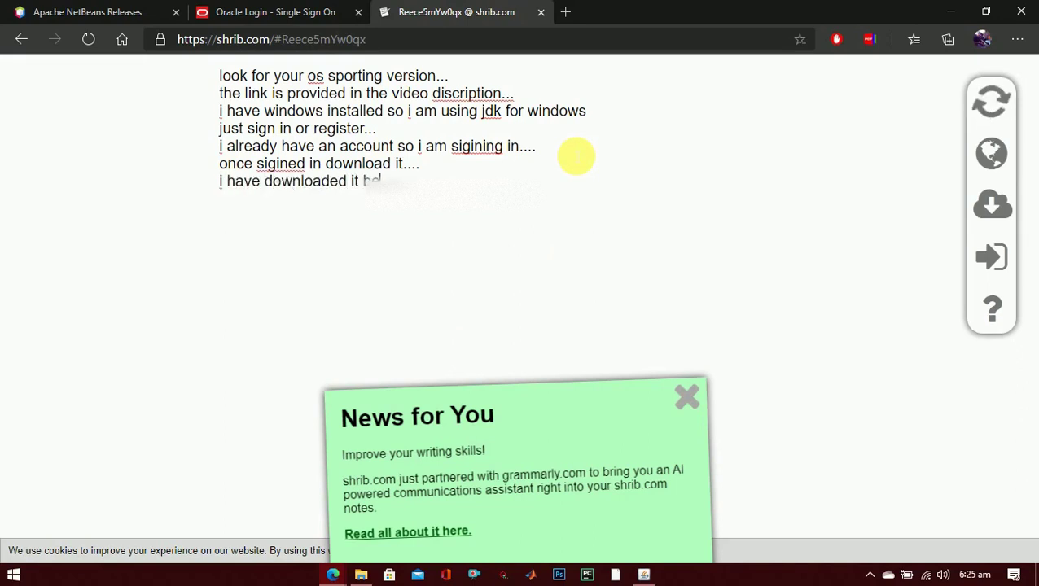
type("fore so i am intalling it....")
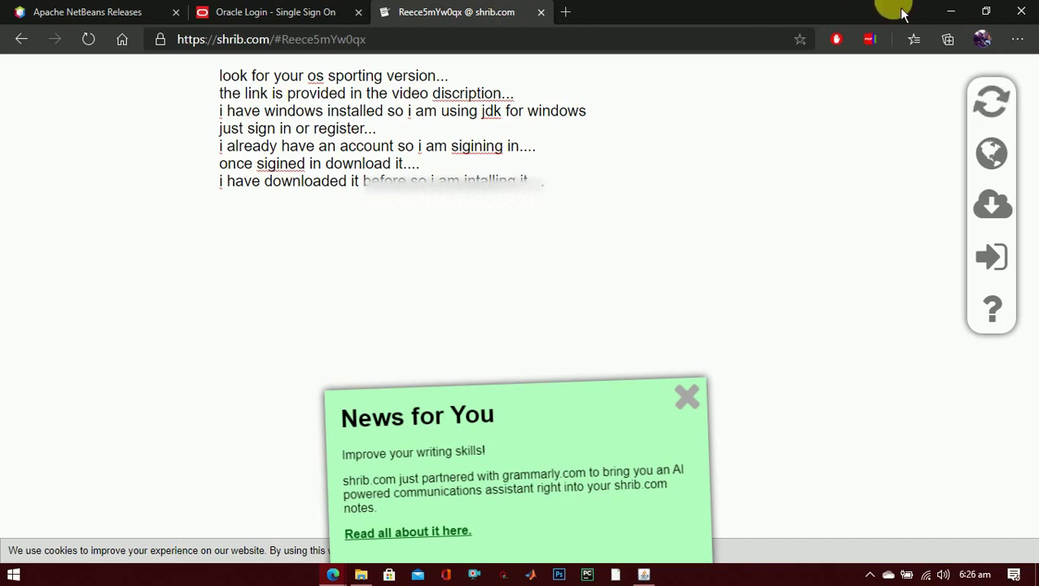
Step: Launch the JDK 14.0.1 installer from the desktop, agree to reinstall, and let it close running applications automatically
left_click(948, 11)
left_click(934, 9)
double_click(33, 92)
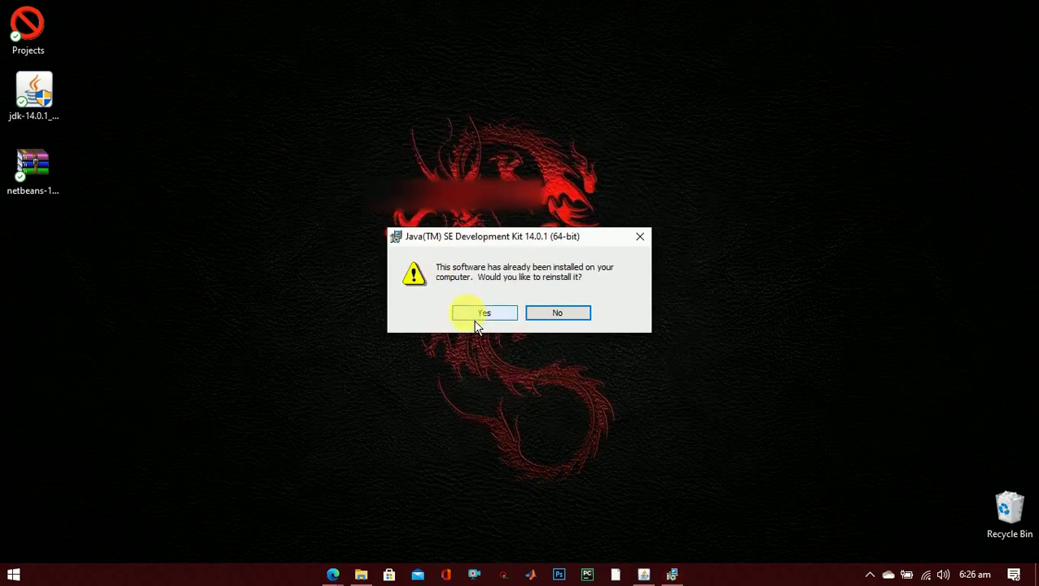
left_click(476, 313)
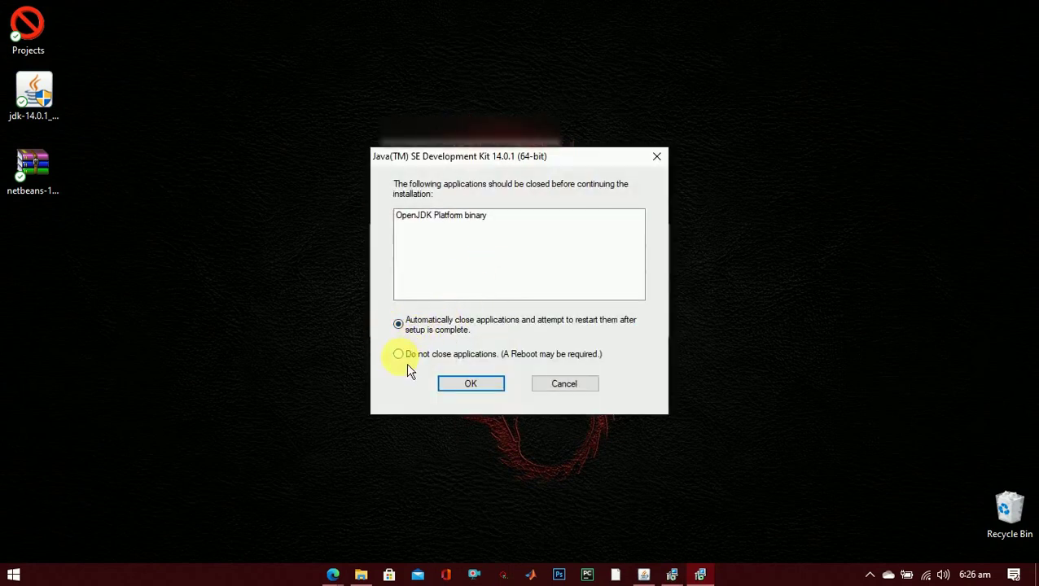
left_click(469, 384)
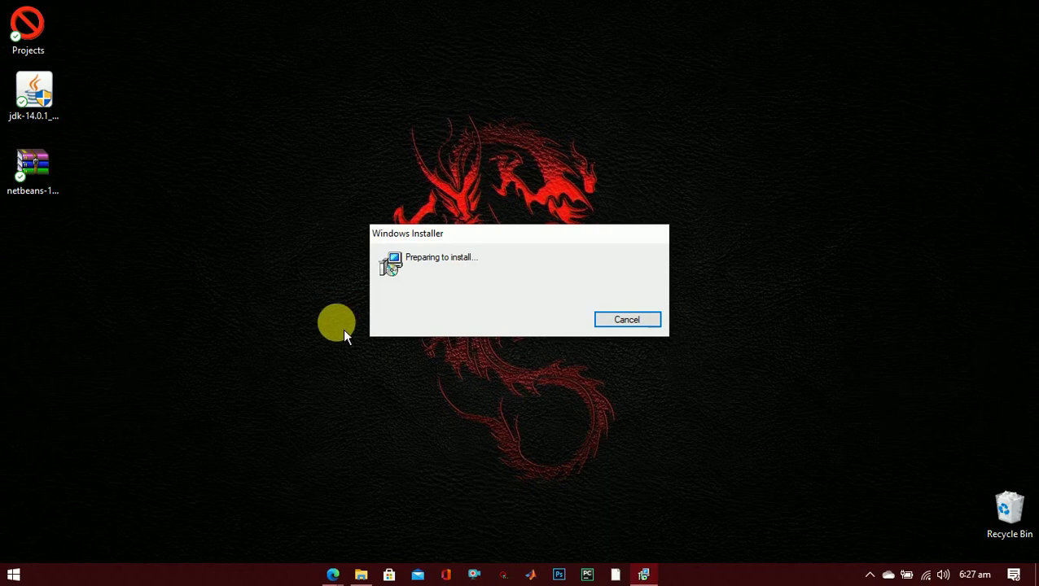
Step: Complete the Java SE Development Kit 14.0.1 setup wizard with the default settings and close it
left_click(593, 412)
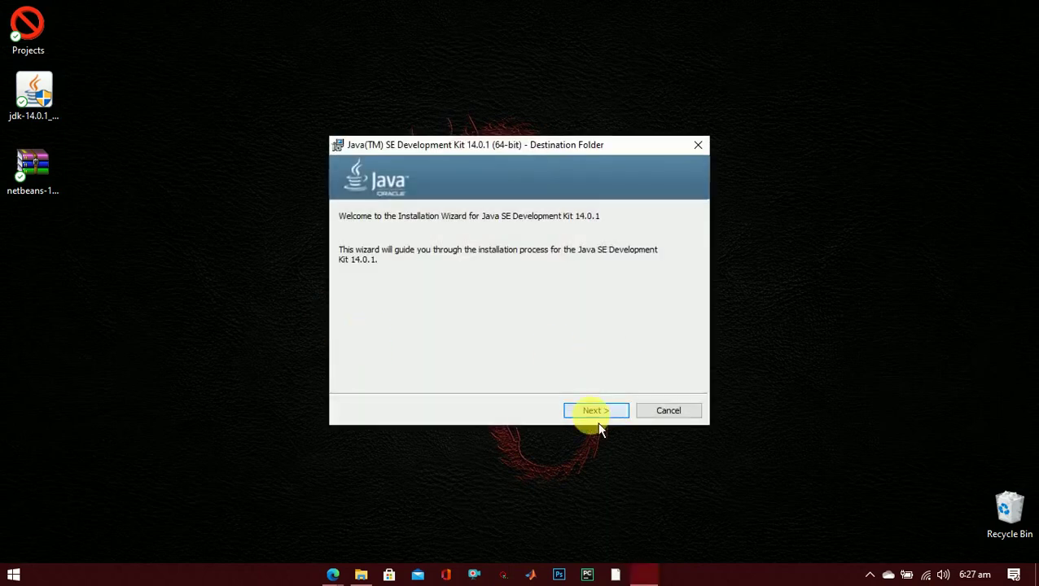
left_click(604, 419)
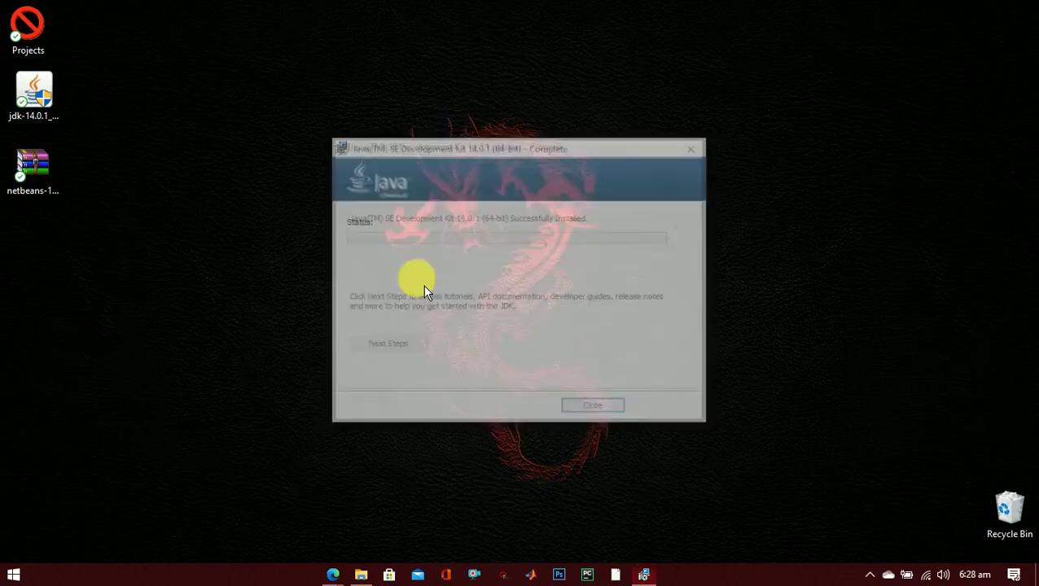
left_click(602, 416)
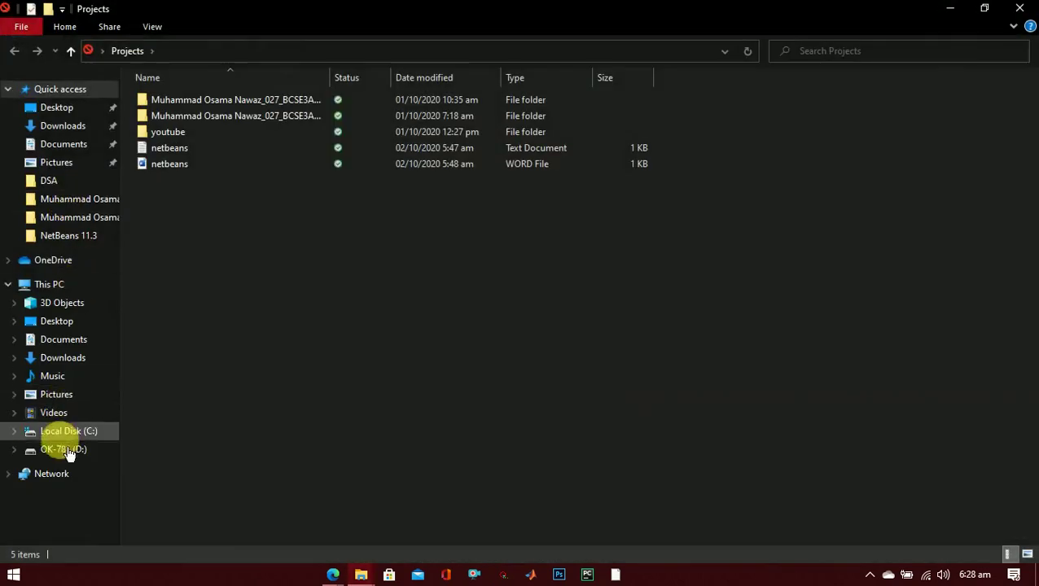
Step: Check the Java folder under Program Files on Local Disk (C:) for the JDK installation
left_click(66, 431)
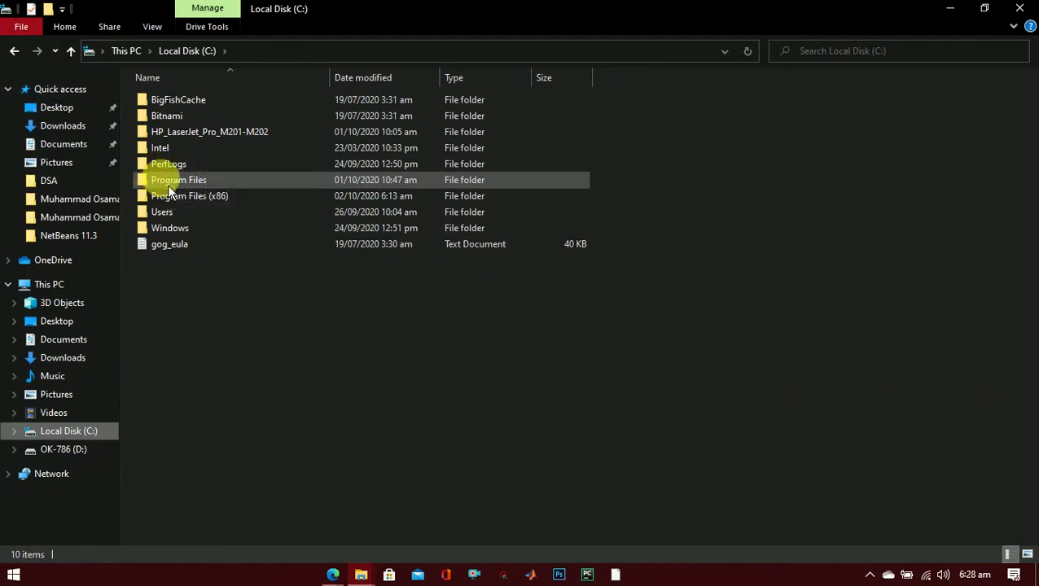
left_click(168, 186)
double_click(171, 189)
double_click(163, 178)
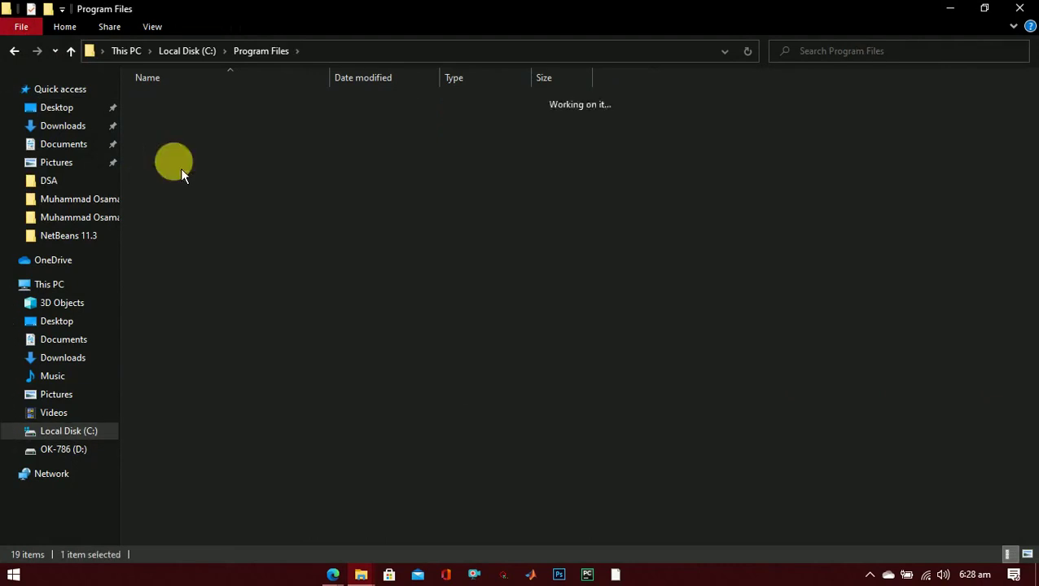
left_click(158, 115)
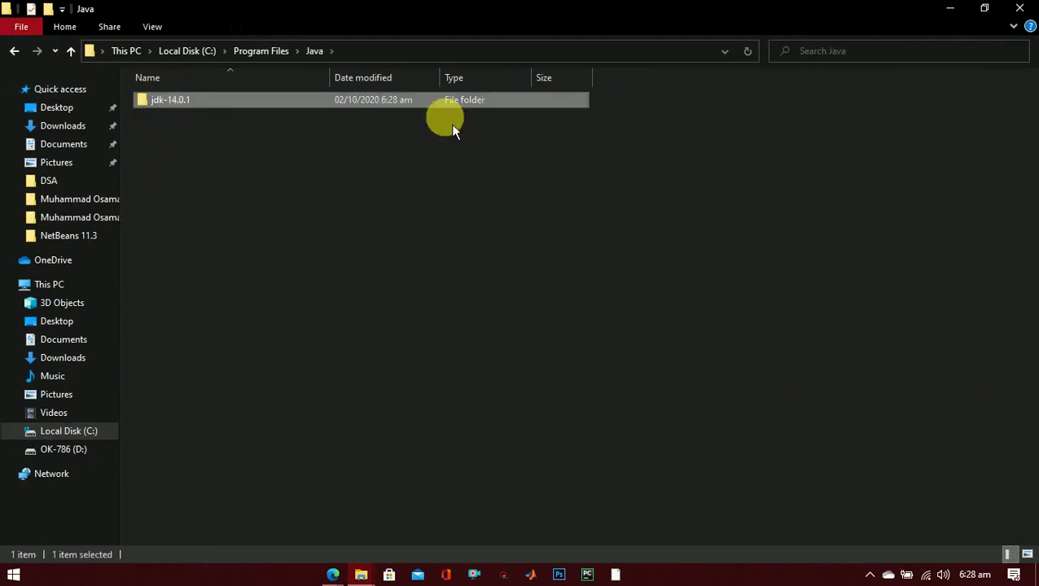
left_click(959, 10)
Step: Replace the shrib.com note with "now we'll be installing netbeans 12.0" and "i have placed the link in the discription..."
mouse_move(333, 575)
left_click(247, 494)
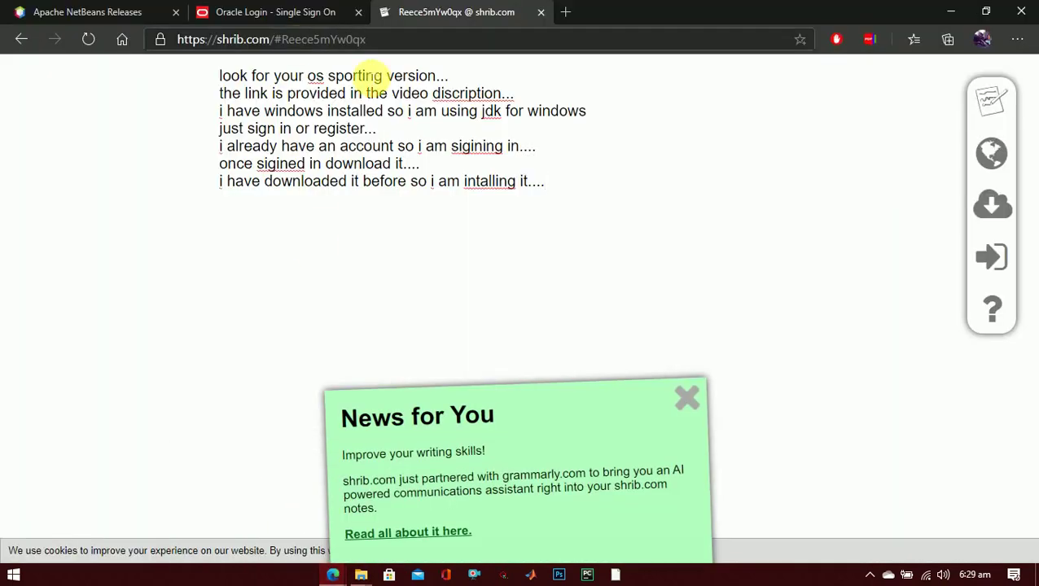
key("ctrl+a")
type("n")
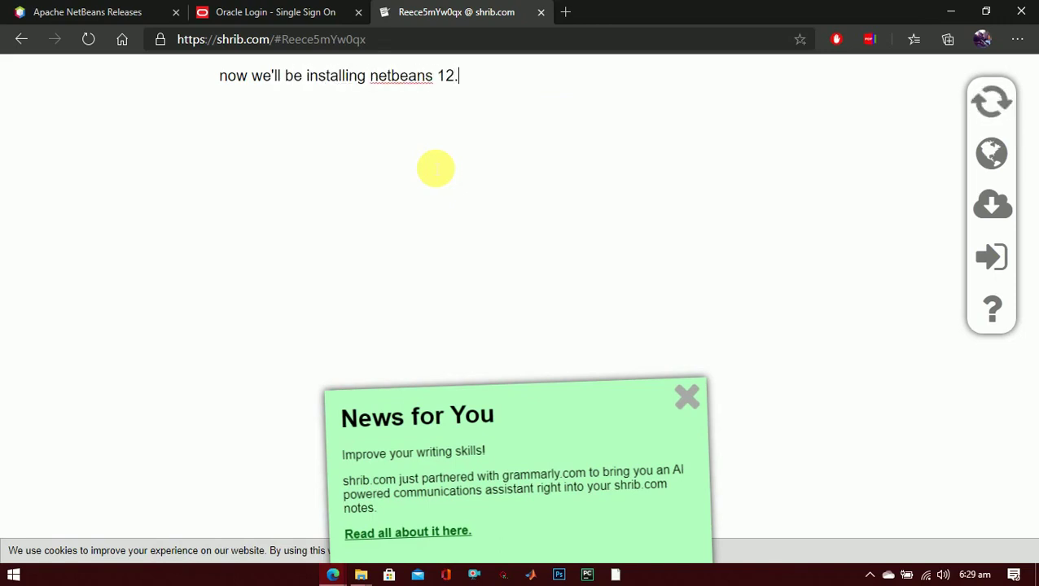
type("i have placed the li")
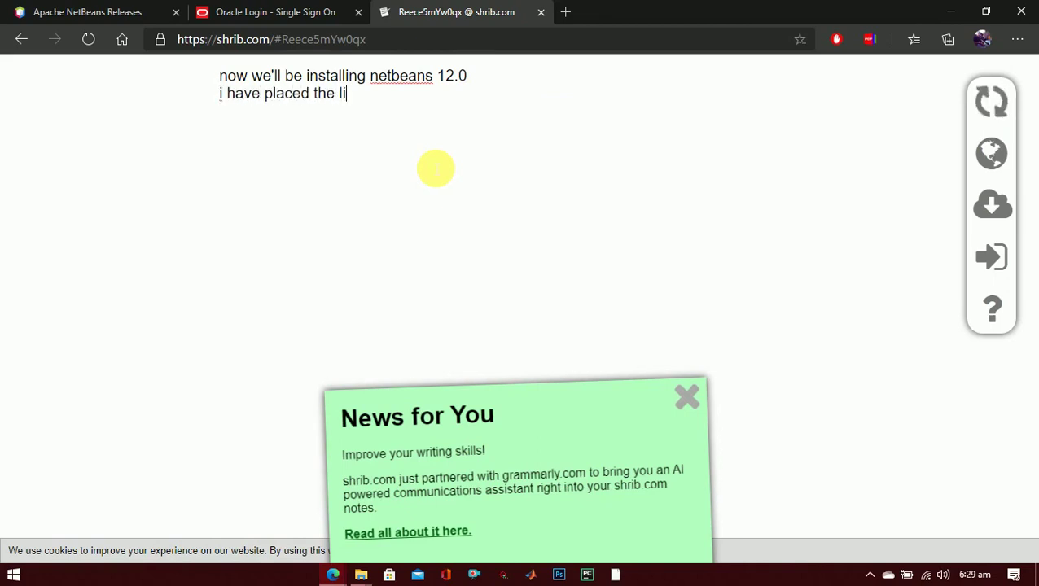
type("nk in the discrip")
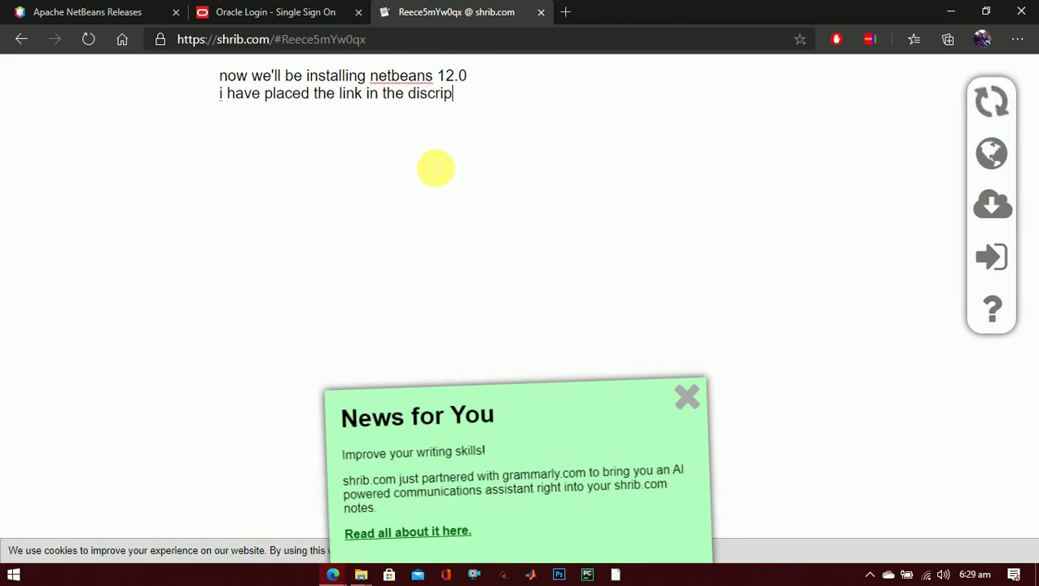
type("tion...")
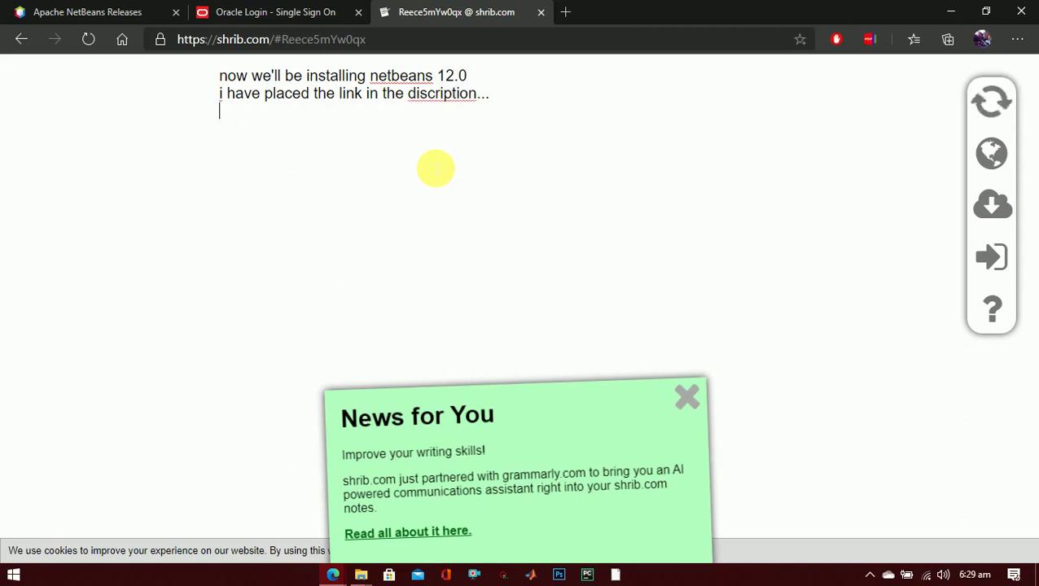
Step: Review the Apache NetBeans releases page, highlighting its web address and finding the Apache NetBeans 12 LTS (NB 12.0) download
left_click(69, 10)
scroll(140, 121, "up", 3)
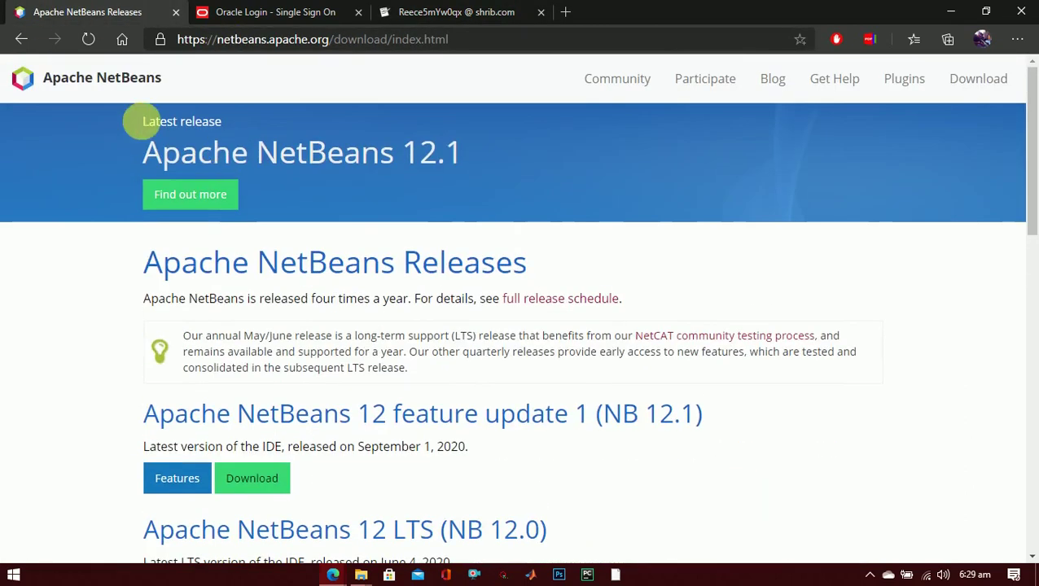
left_click(274, 39)
left_click_drag(208, 39, 473, 48)
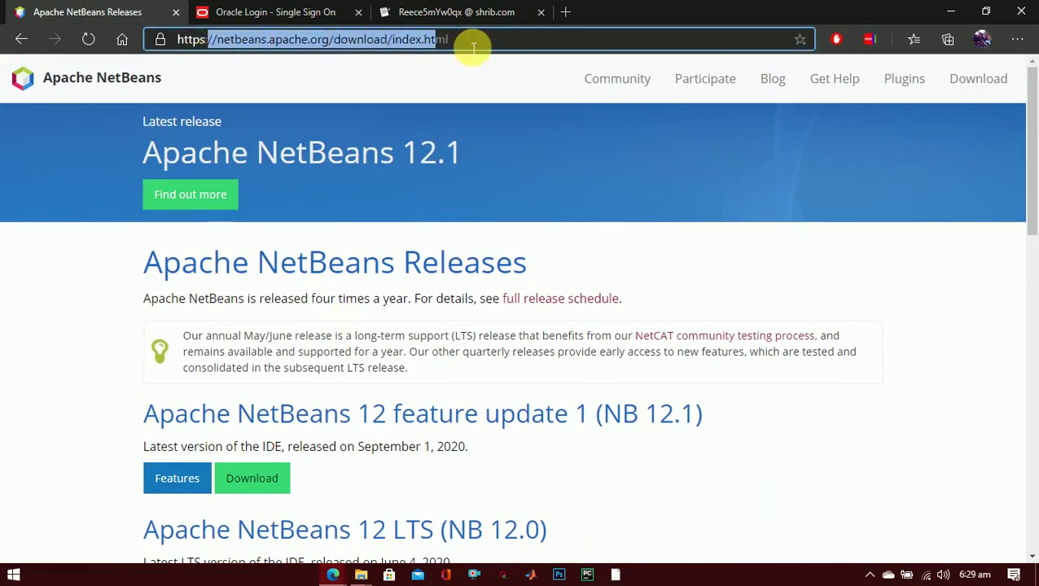
left_click(473, 48)
scroll(290, 173, "down", 4)
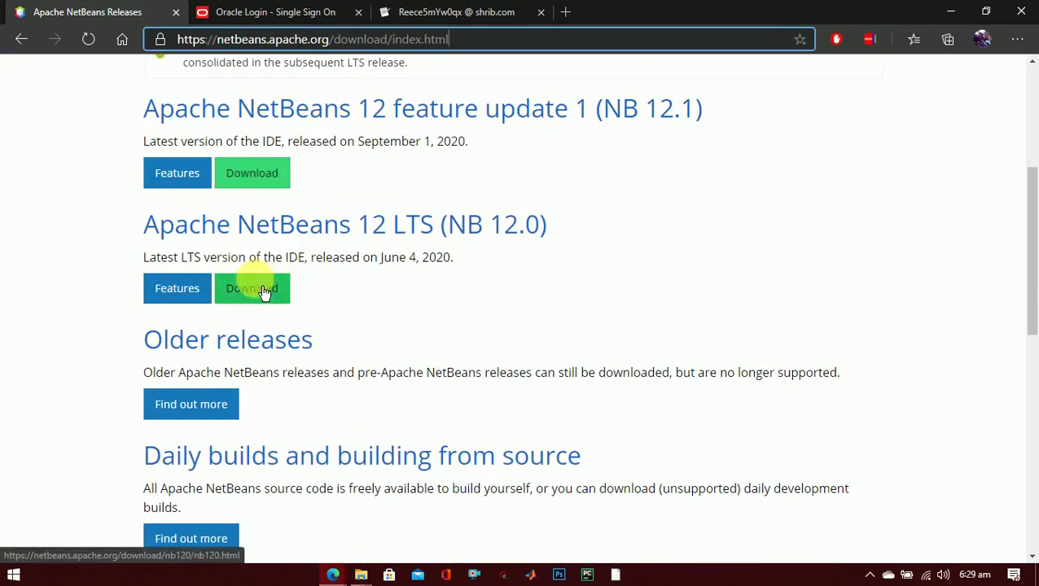
Step: Add the line "install the lts version" to the shrib.com note
key("ctrl+3")
type("ins")
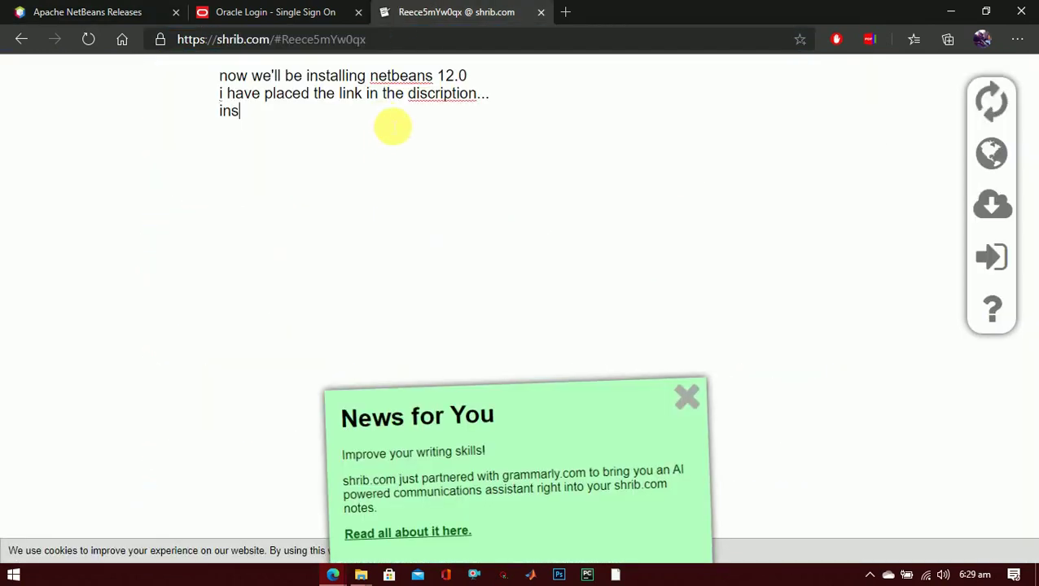
type("tall the lts ver")
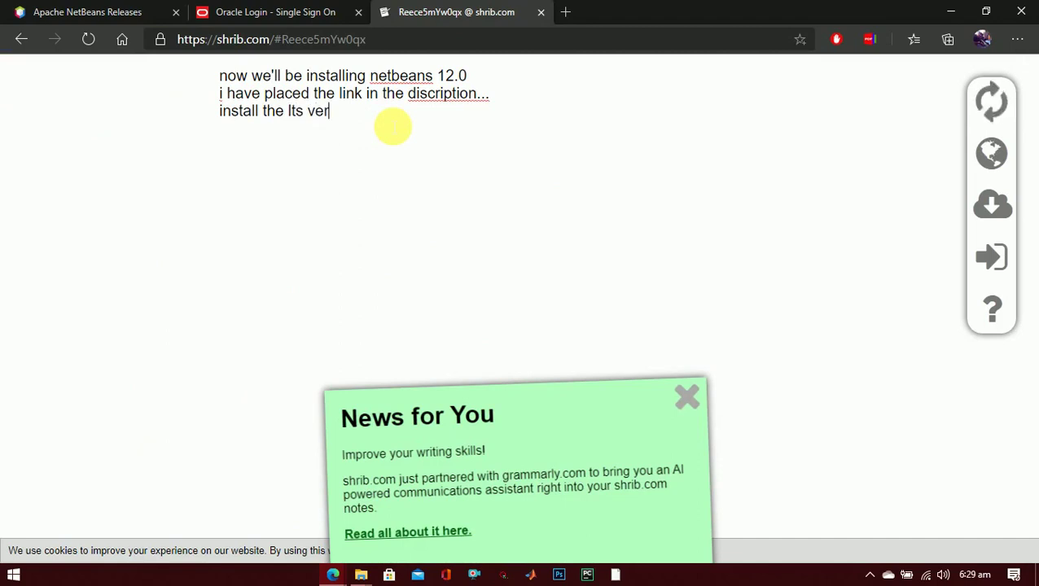
type("sion")
Step: Open the Apache NetBeans 12 LTS (NB 12.0) download page and choose the netbeans-12.0-bin.zip binaries
left_click(50, 11)
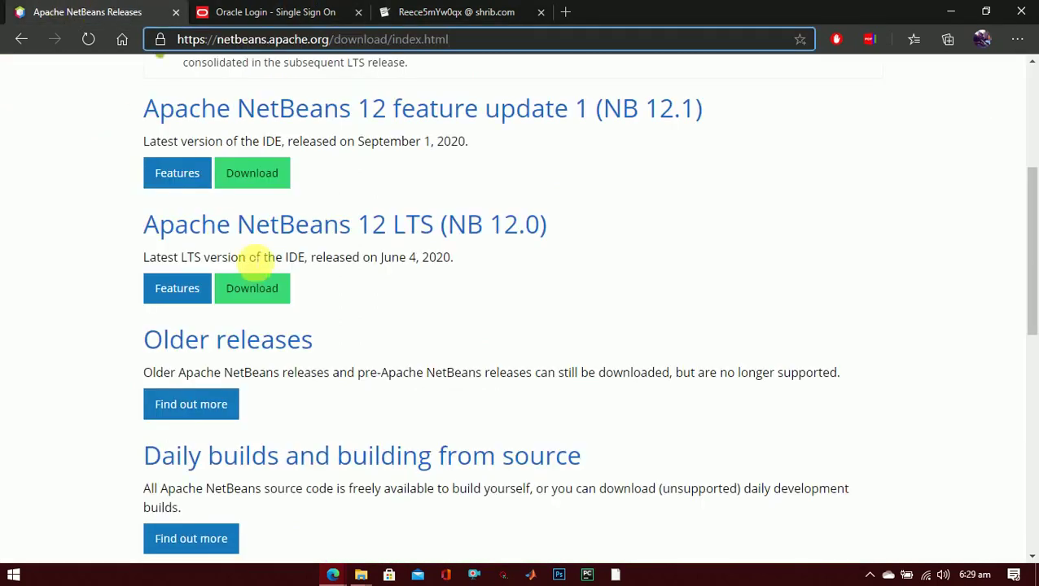
left_click(263, 297)
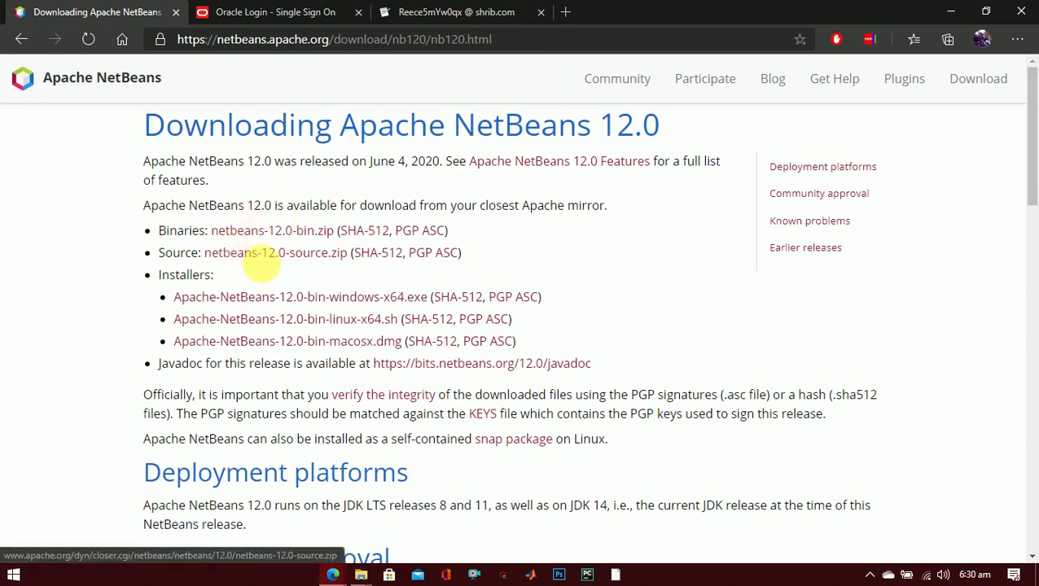
left_click(294, 231)
Step: Add the line "wnload the bin folder that is zipped" to the shrib.com note
left_click(398, 11)
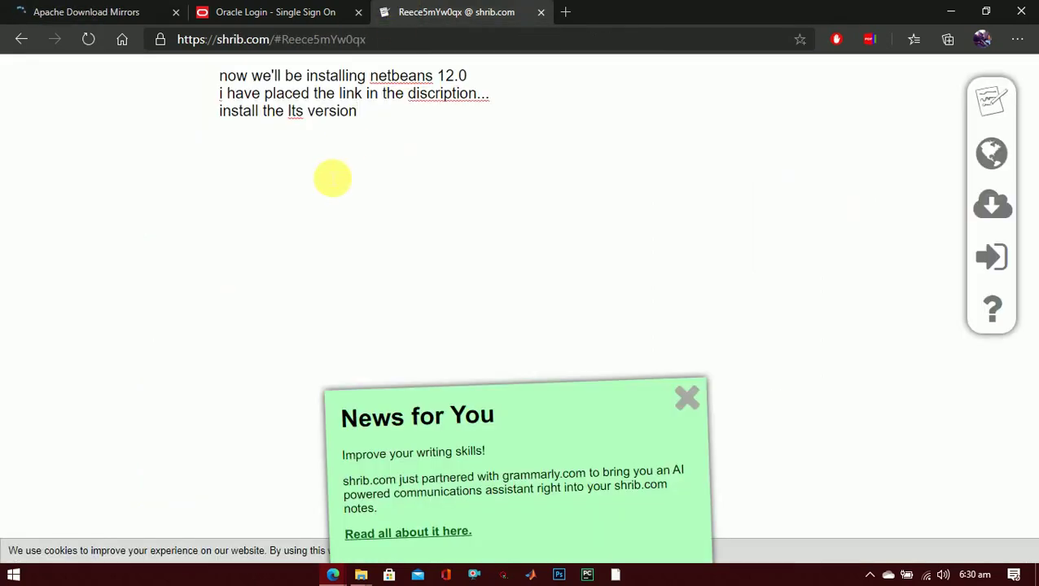
key("Return")
type("wnload th")
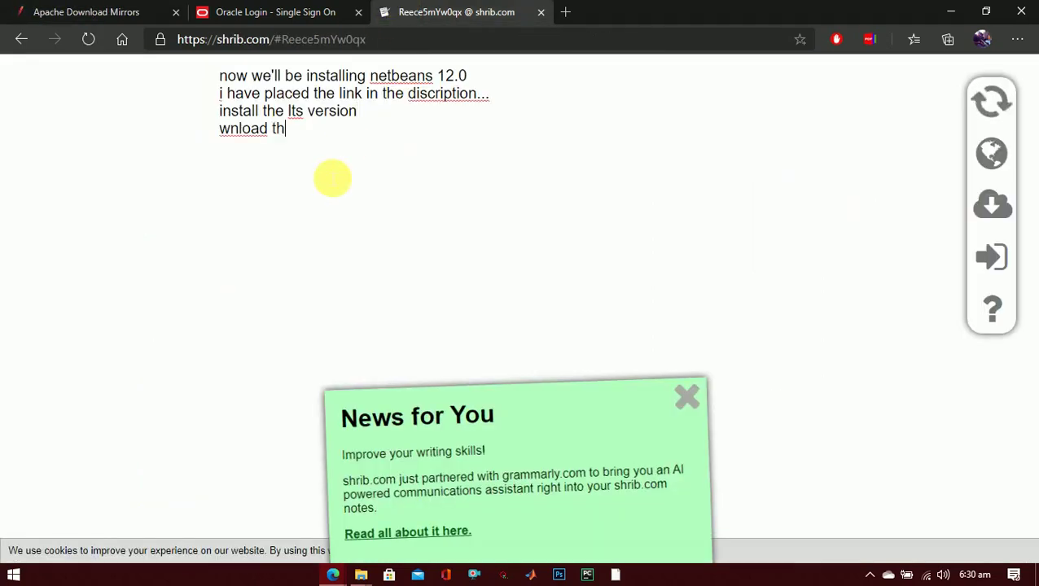
type("e bin")
key("BackSpace")
key("BackSpace")
type("in ")
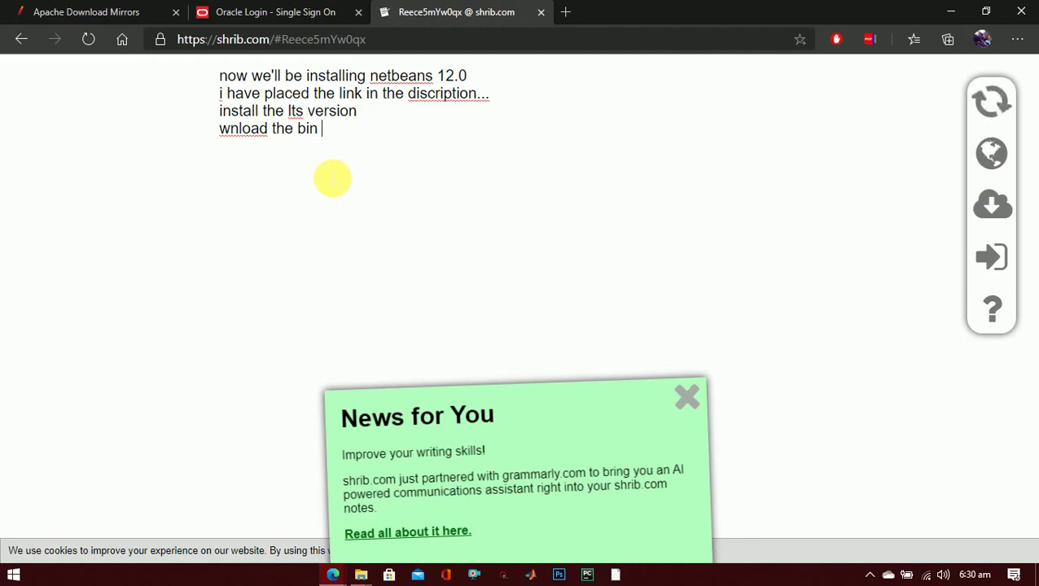
type("folder that ")
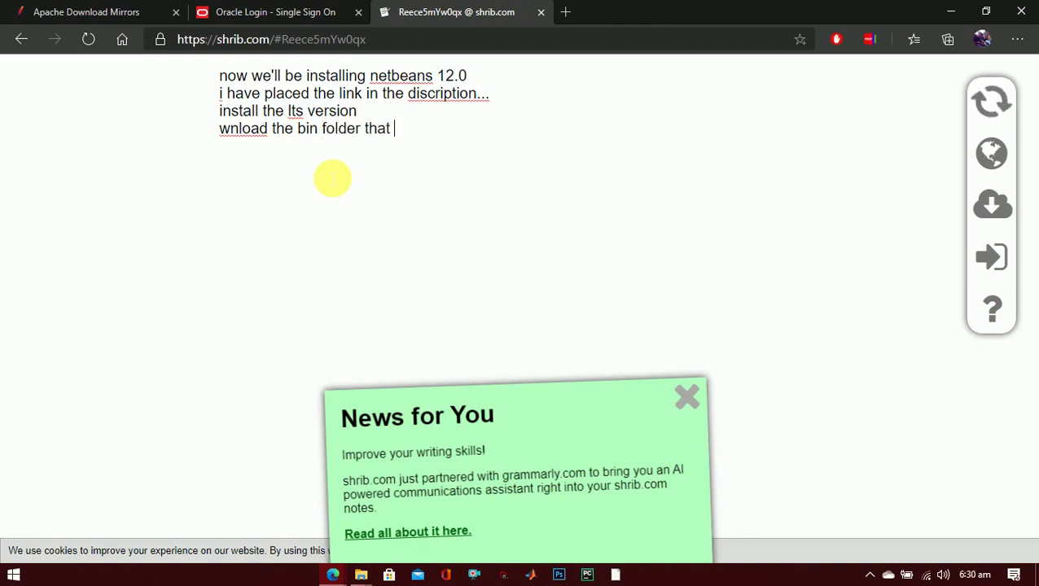
type("is zipped")
Step: Download netbeans-12.0-bin.zip from the suggested Apache mirror and save it to the Desktop as "netbeans-12.0-bin (1)"
left_click(61, 12)
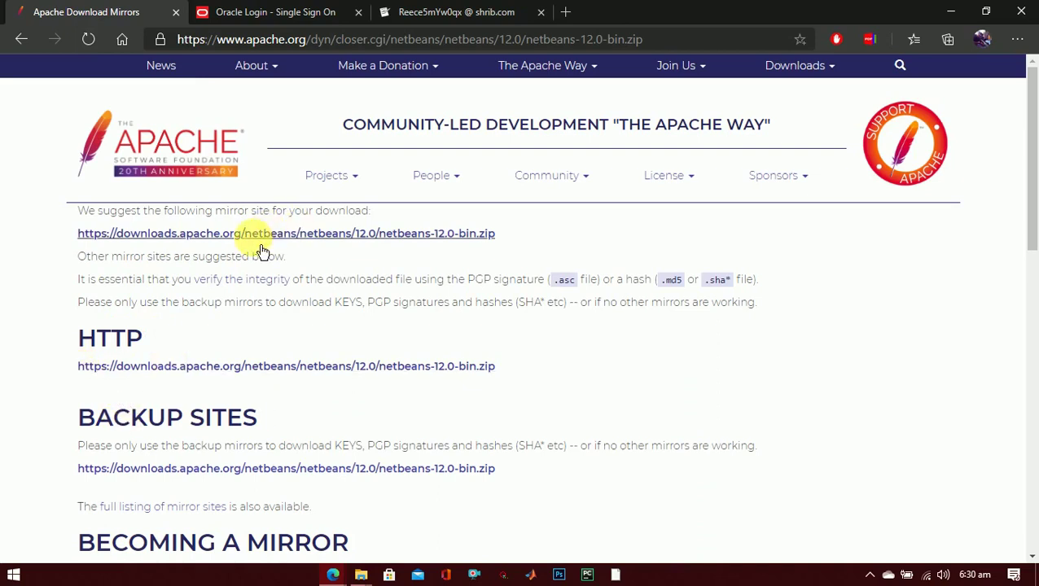
left_click(261, 244)
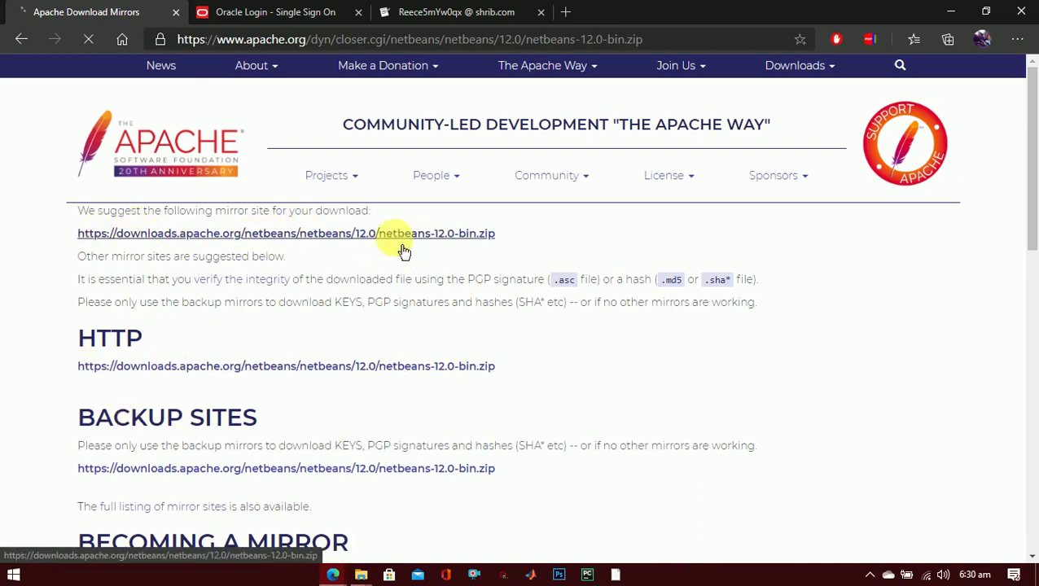
left_click(122, 233)
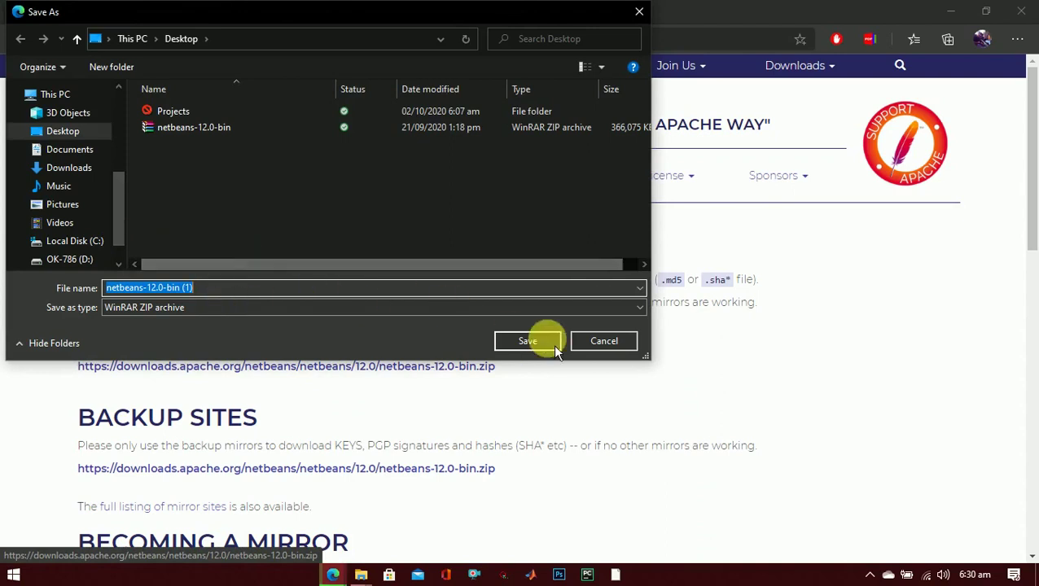
left_click(531, 347)
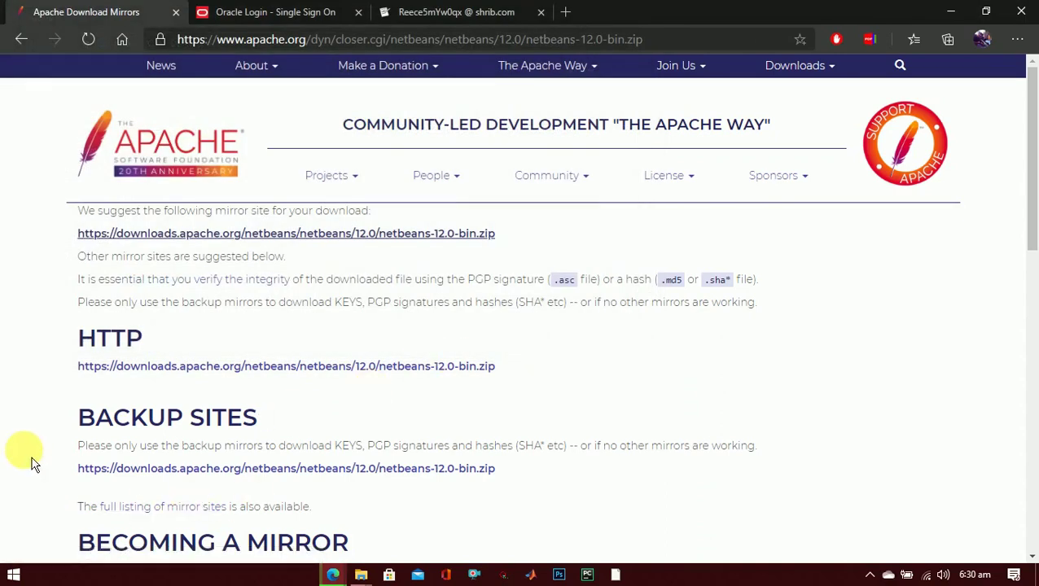
Step: Add the line "i have already installed it so i am gona skip it......." to the shrib.com note
left_click(456, 11)
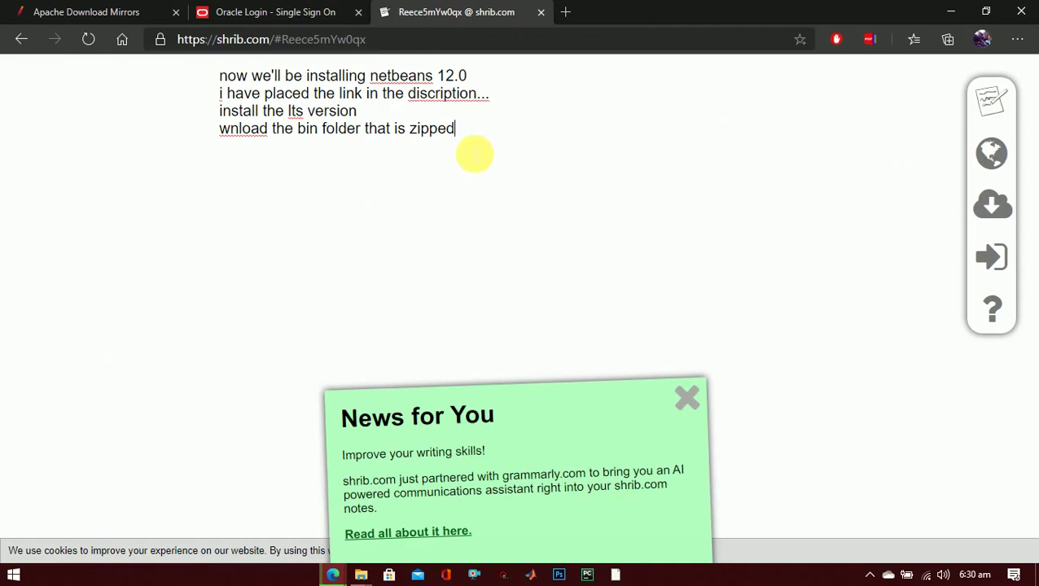
key("Return")
type("i have alrea")
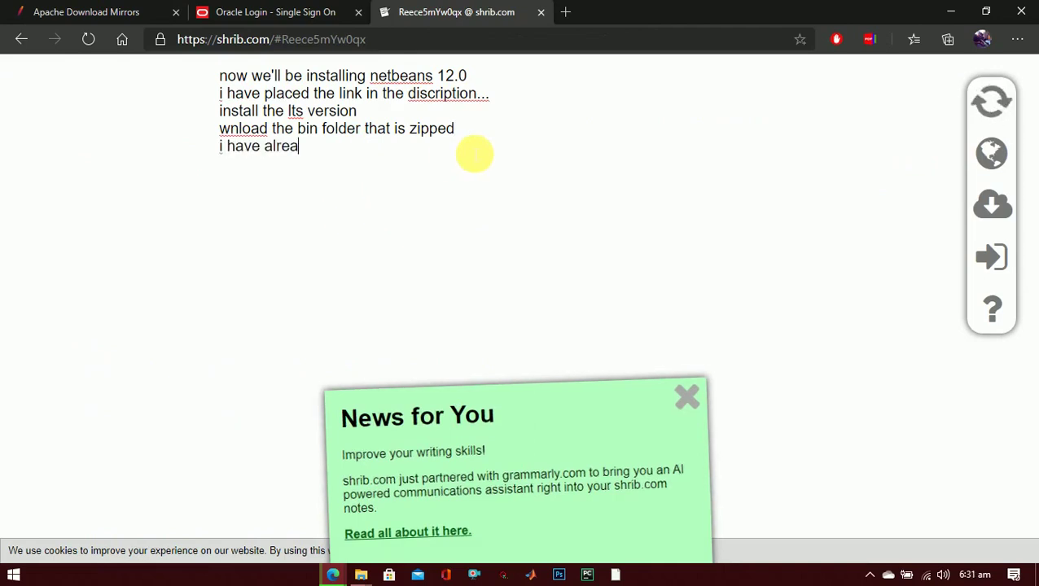
type("dy installed i")
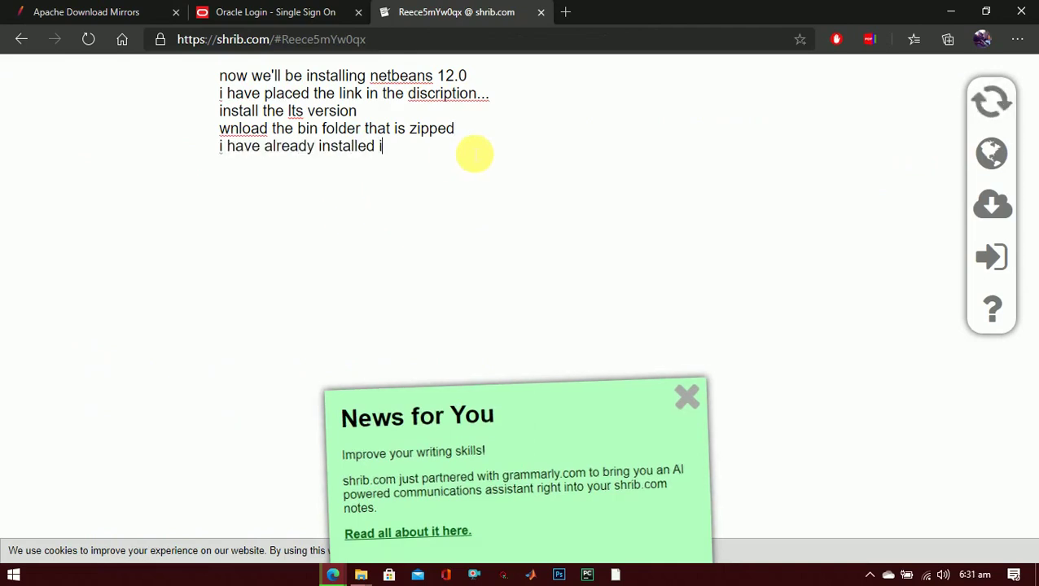
type("t so i am gona skip it.......")
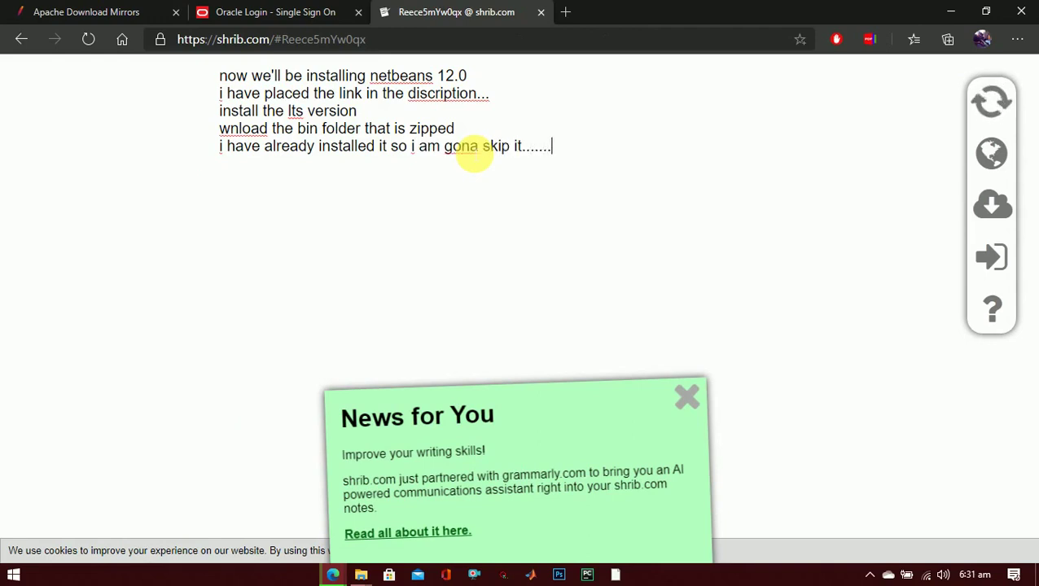
Step: Cancel the running netbeans-12.0-bin (1).zip download and close the browser's downloads page
left_click(1017, 39)
left_click(847, 220)
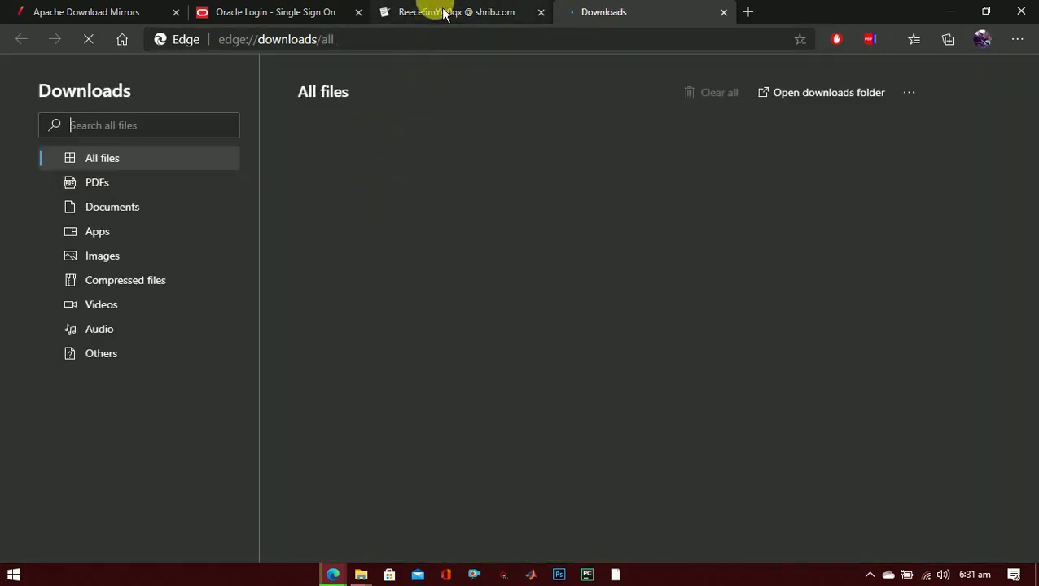
left_click(171, 557)
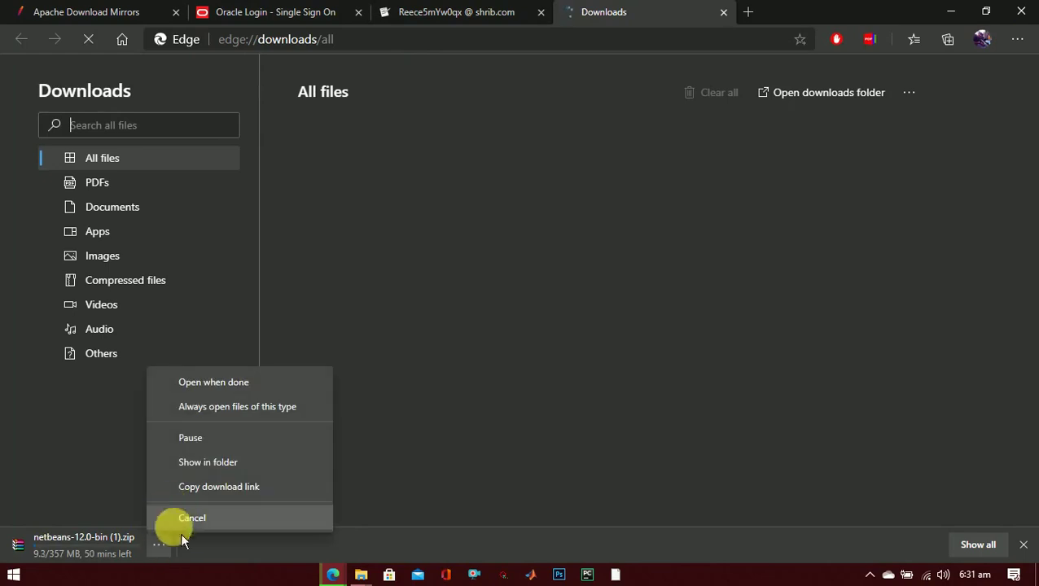
left_click(187, 517)
left_click(723, 11)
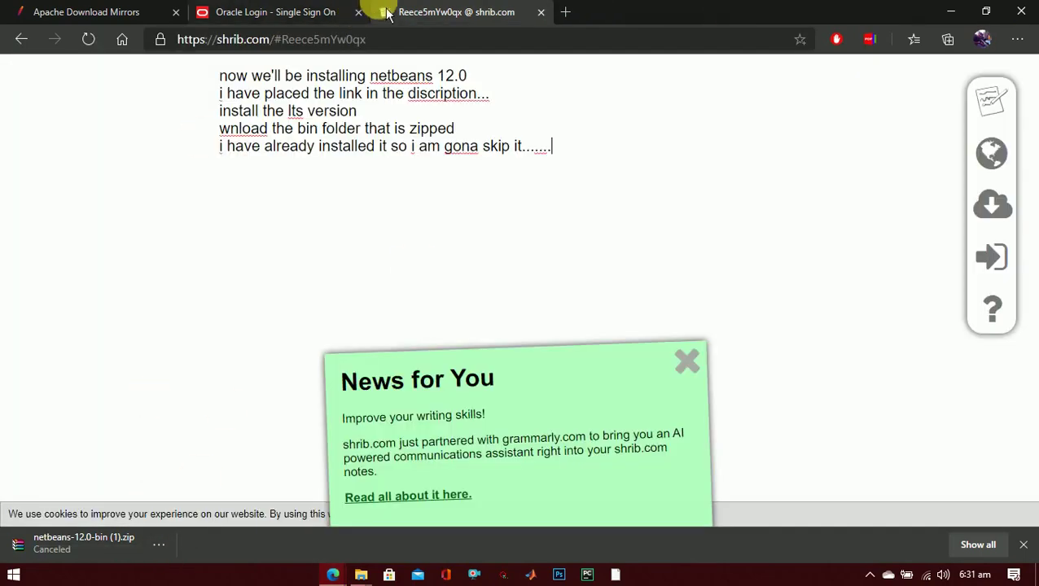
Step: Add the line "go to the zipped folder and un zip it..." to the note and minimize the browser
key("Return")
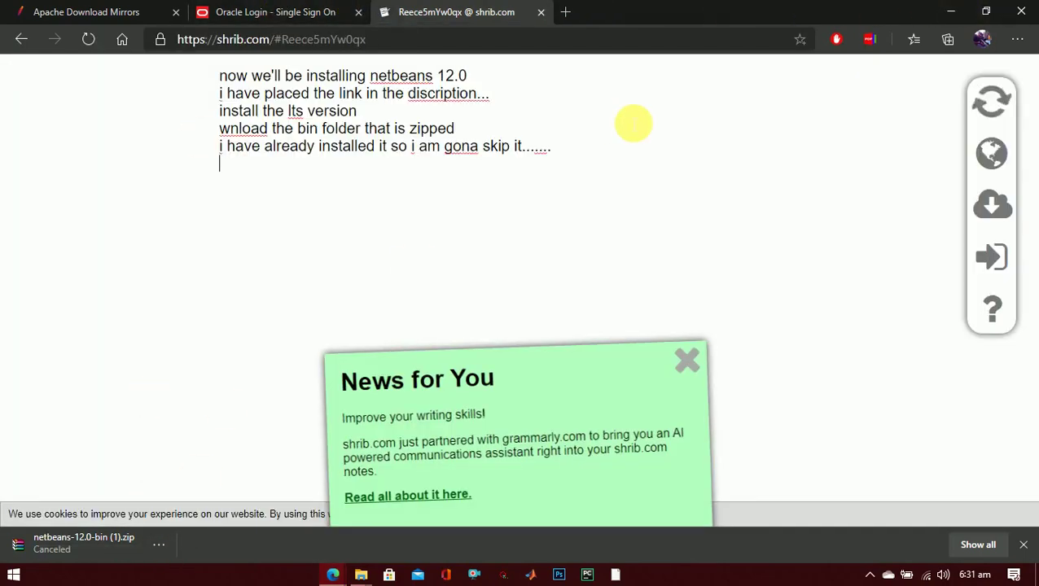
type("go to the zipped folder and un zip it...")
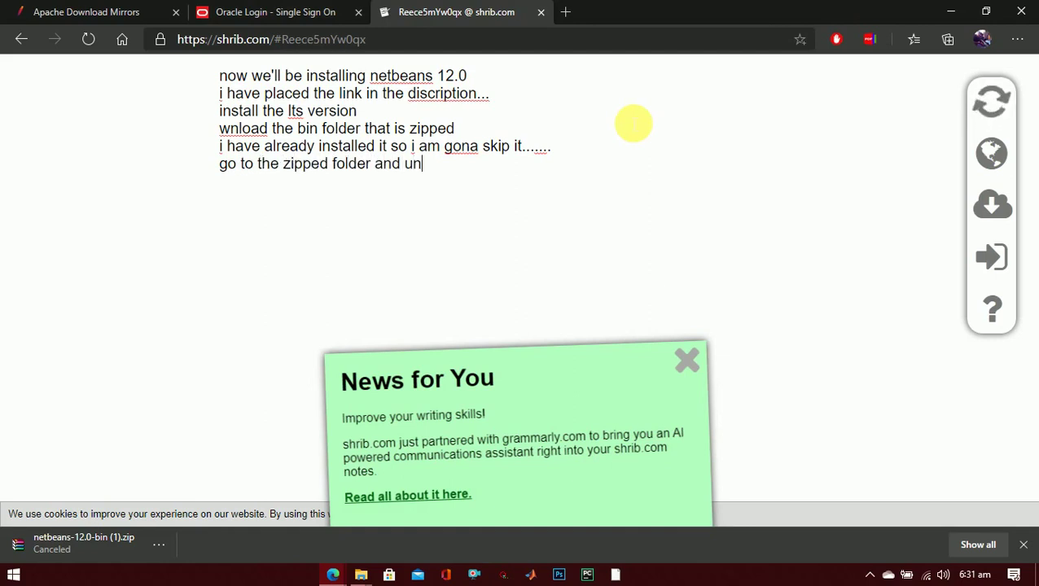
left_click(950, 11)
Step: Extract the netbeans-12.0-bin archive directly onto the desktop with WinRAR
right_click(33, 184)
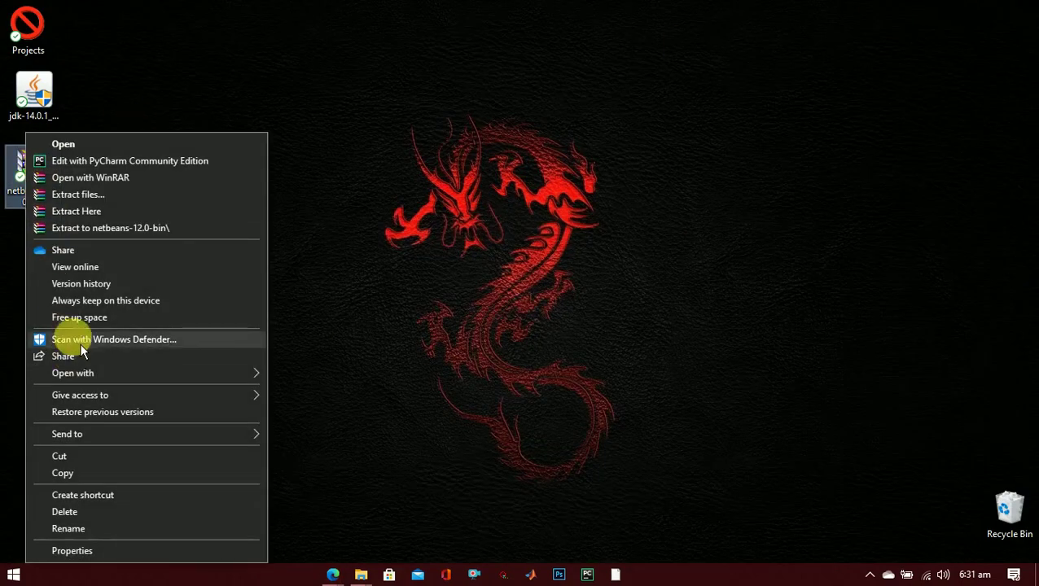
left_click(81, 211)
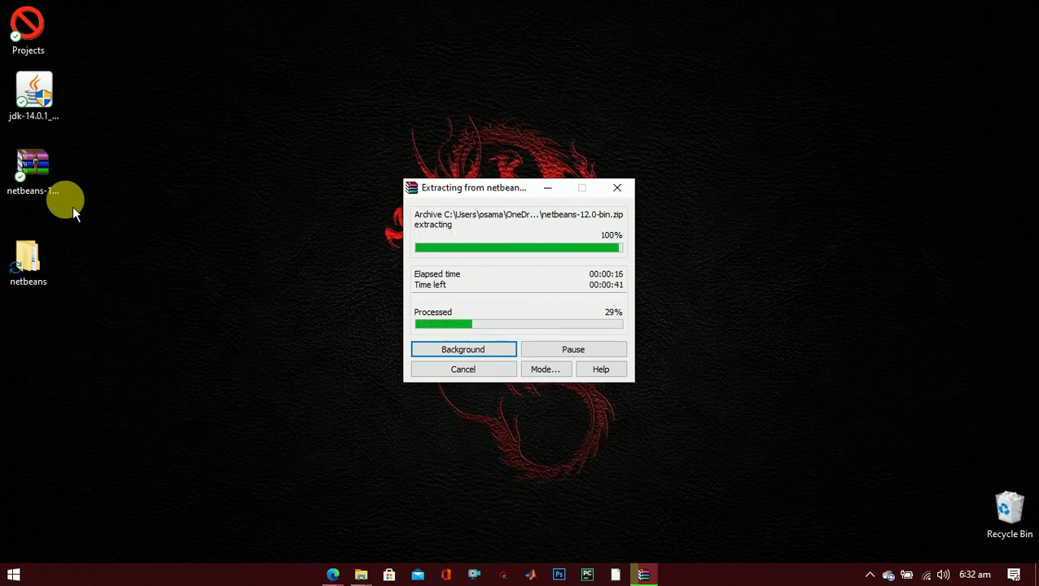
left_click(615, 574)
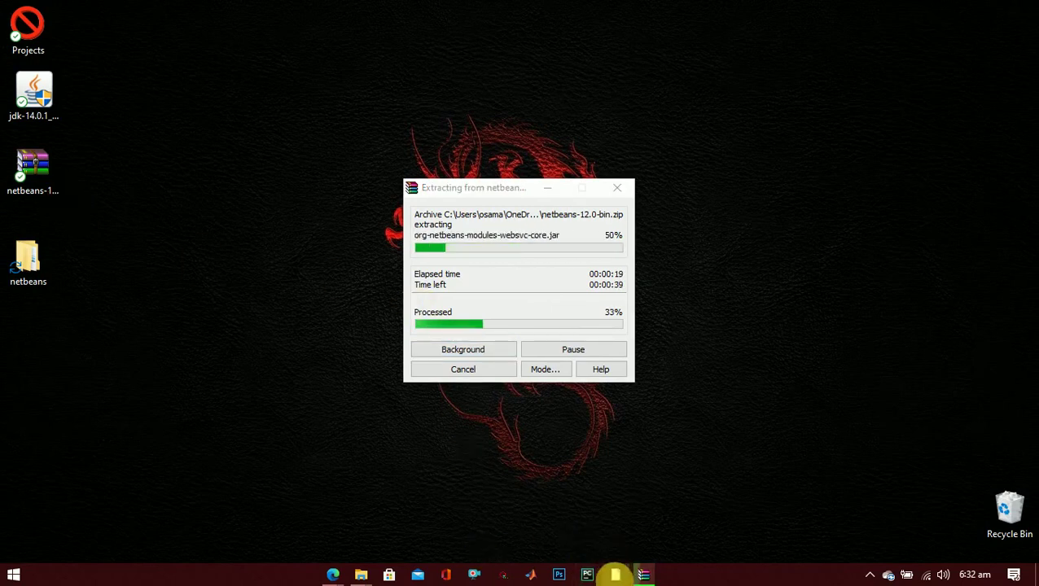
left_click(572, 548)
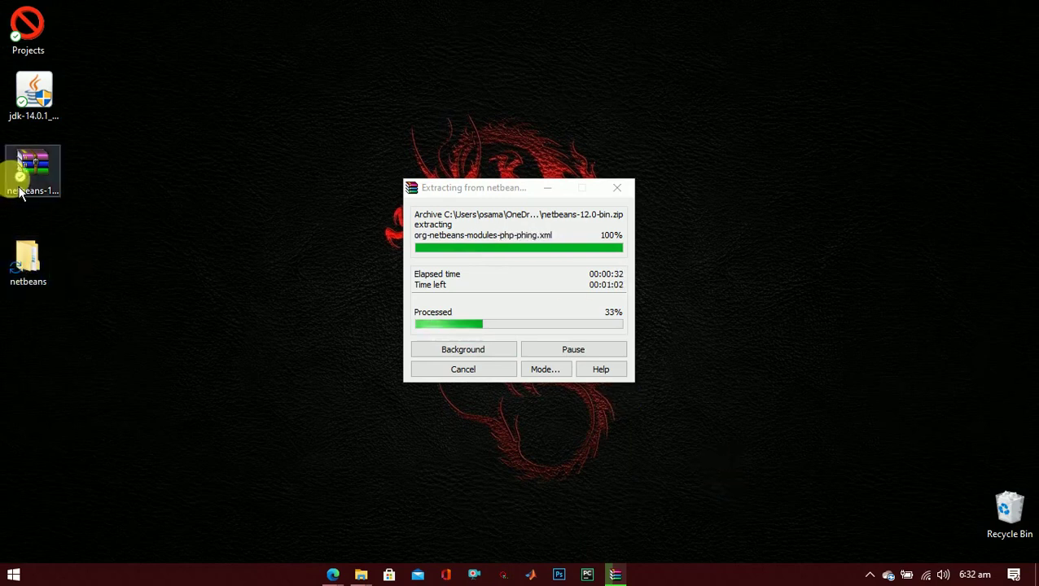
left_click(540, 188)
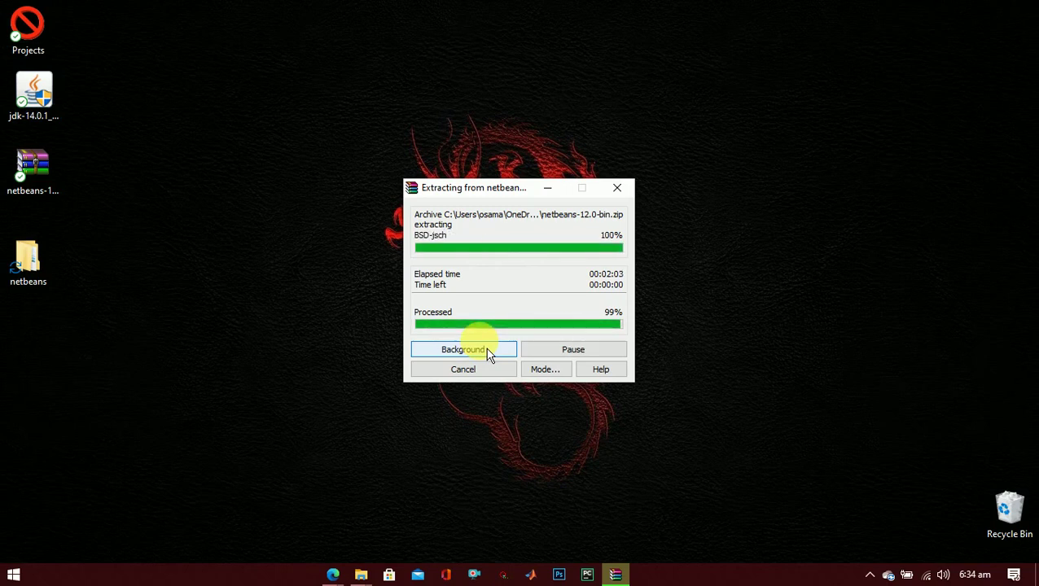
Step: Add "once done copy or cut the folder and place it in c drive( where your windows is placed)..." to the note and minimize the browser
mouse_move(329, 575)
left_click(259, 500)
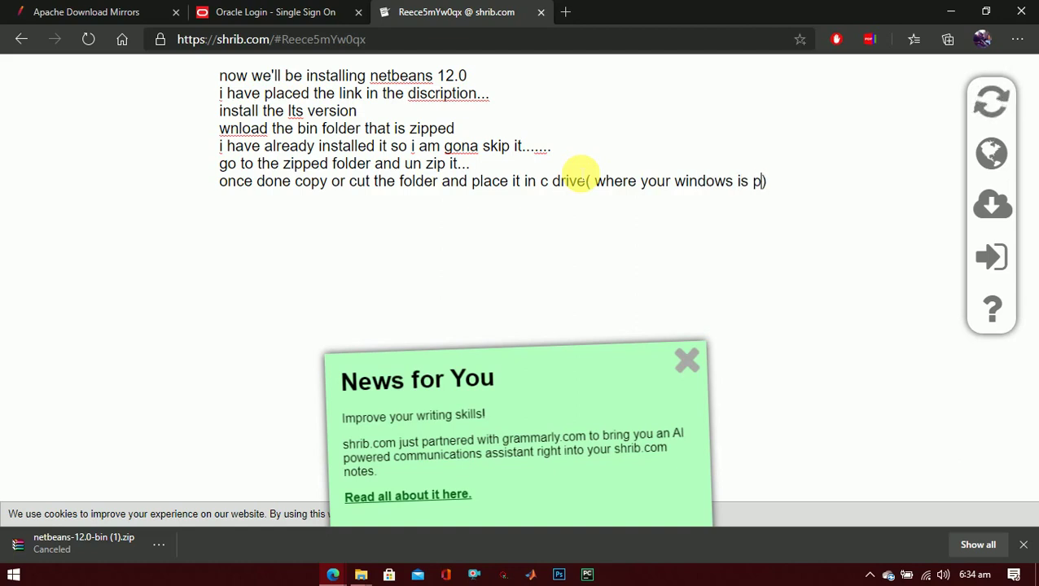
type("...")
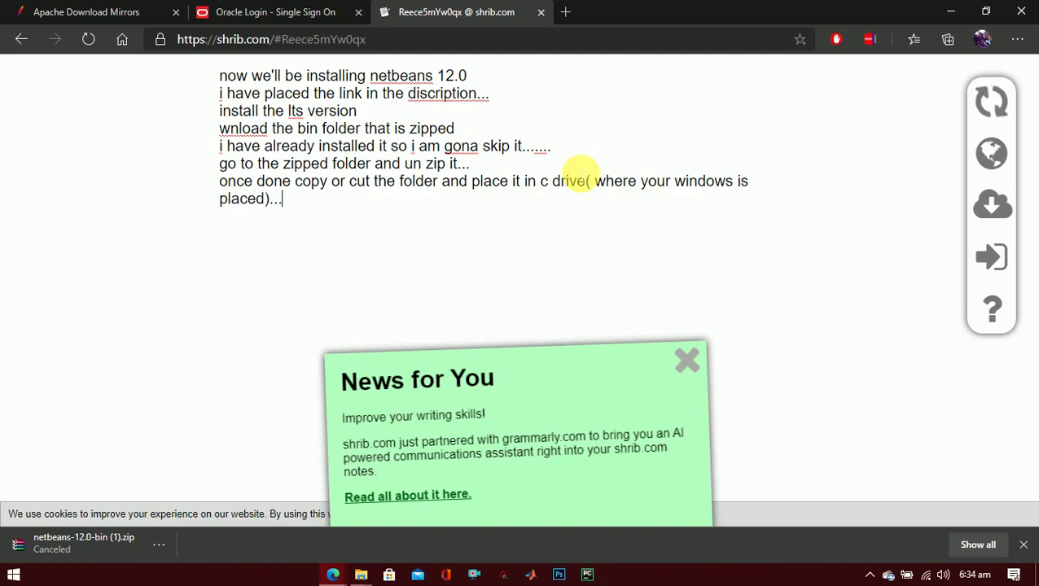
left_click(950, 11)
Step: Move the extracted netbeans folder from the desktop to Local Disk (C:) and open its bin subfolder there
left_click(37, 275)
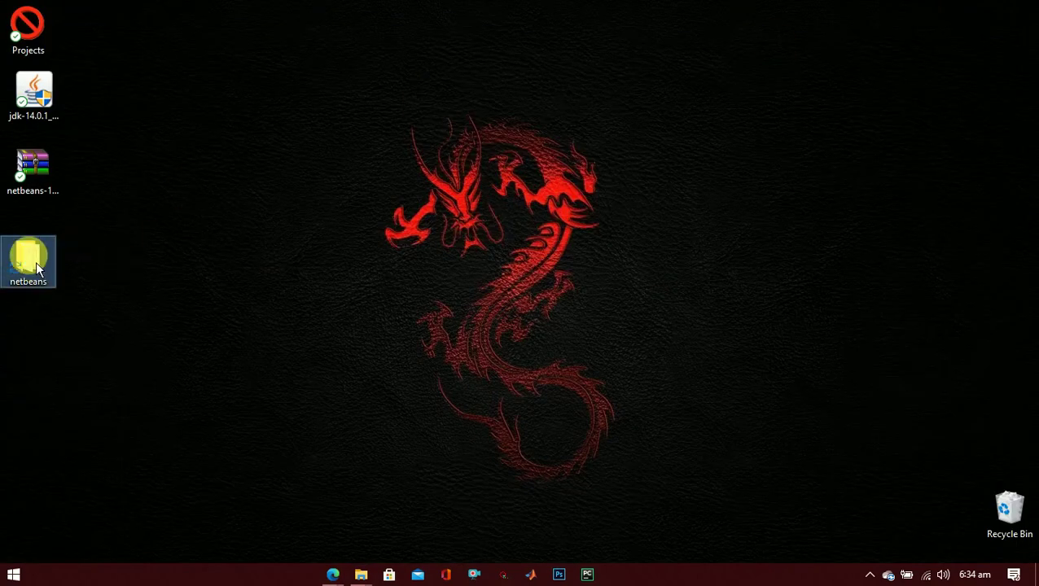
right_click(36, 261)
left_click(56, 457)
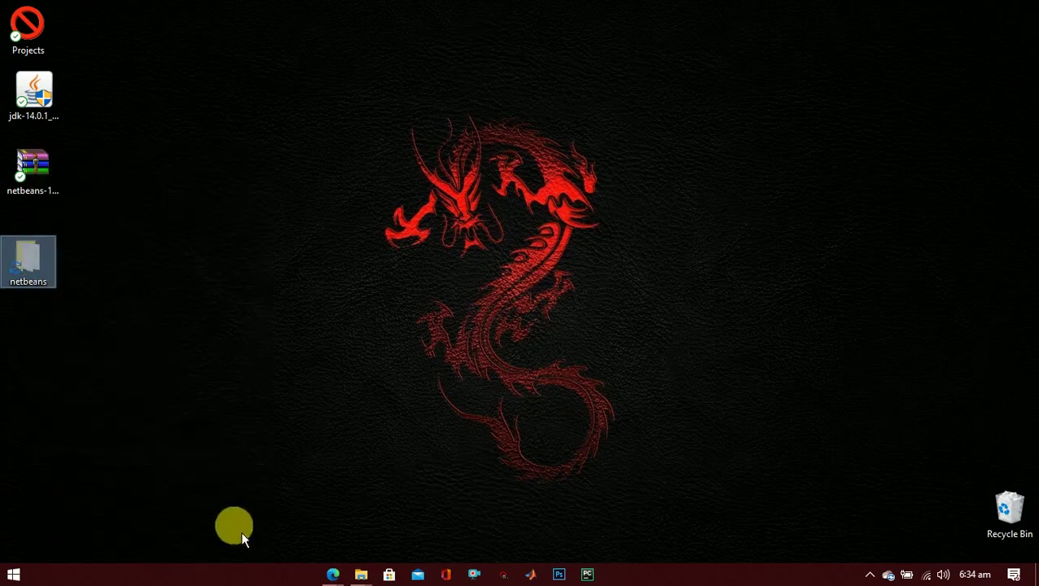
left_click(360, 575)
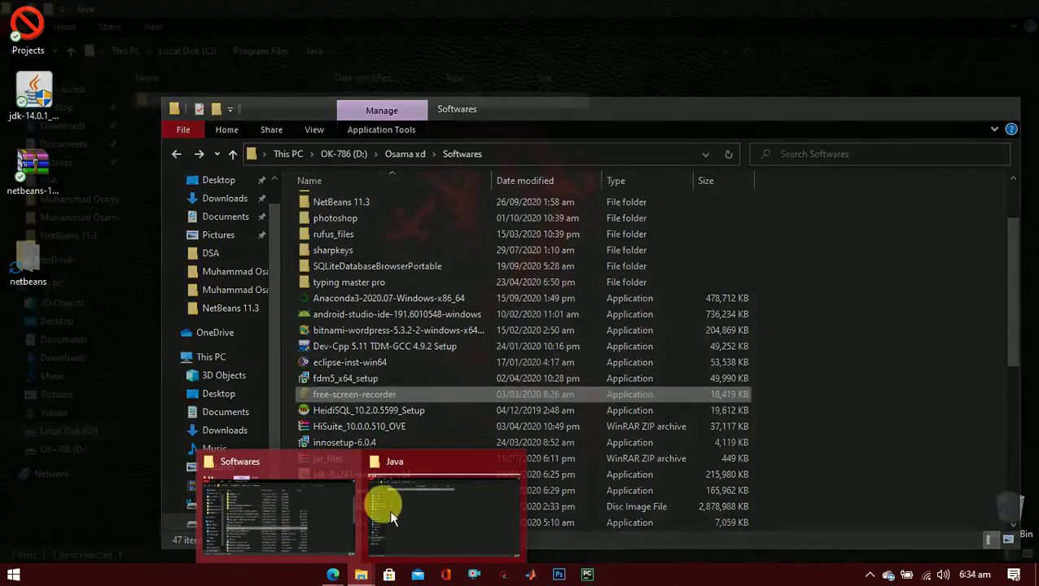
left_click(379, 513)
left_click(54, 430)
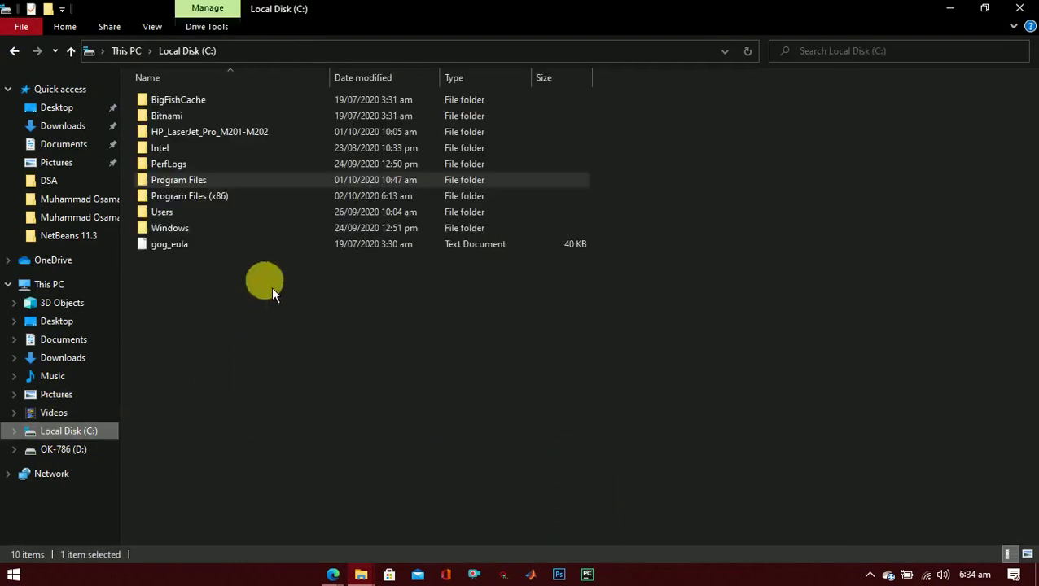
left_click(246, 372)
key("ctrl+v")
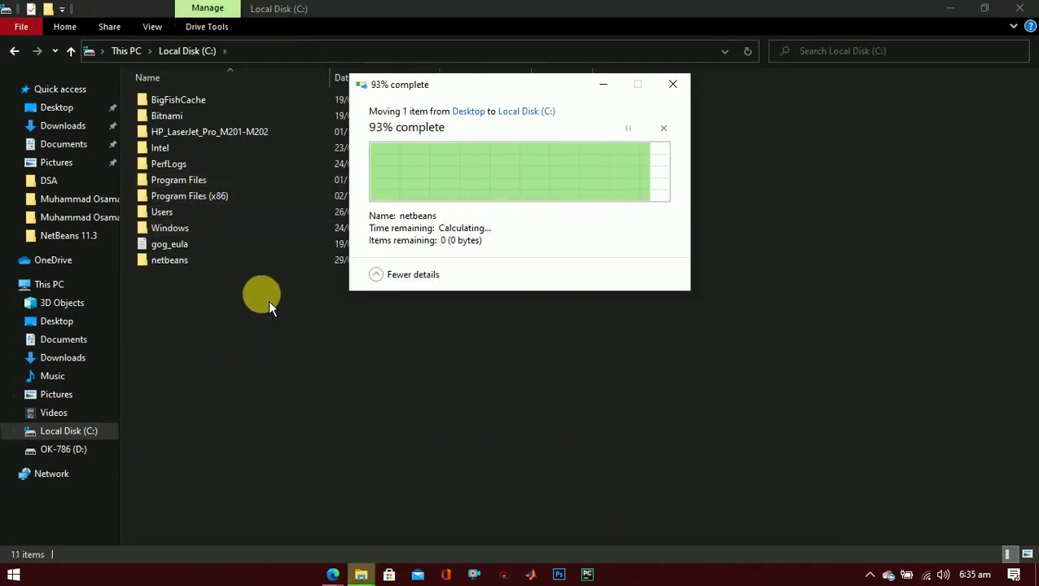
double_click(167, 262)
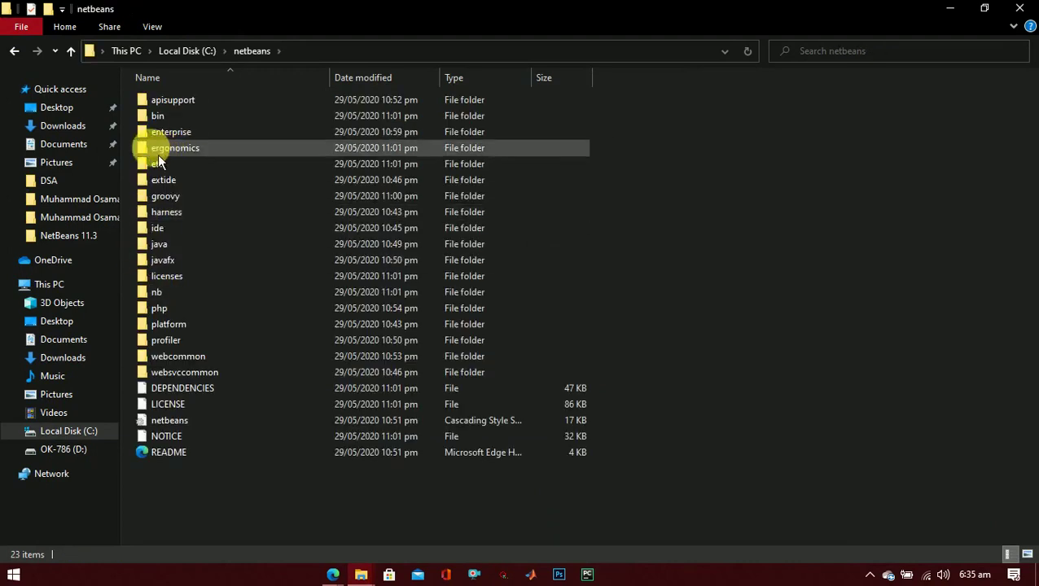
double_click(161, 117)
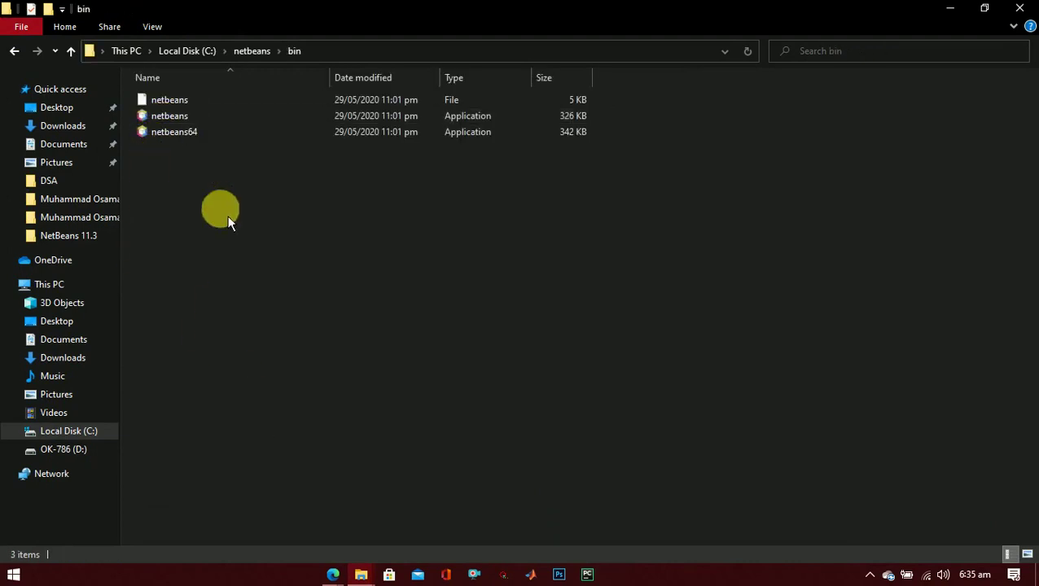
Step: Add "once done go to the bin folder and use the 64bit version if you are on 64x windows.." to the browser note and minimize the browser
left_click(332, 573)
left_click(284, 556)
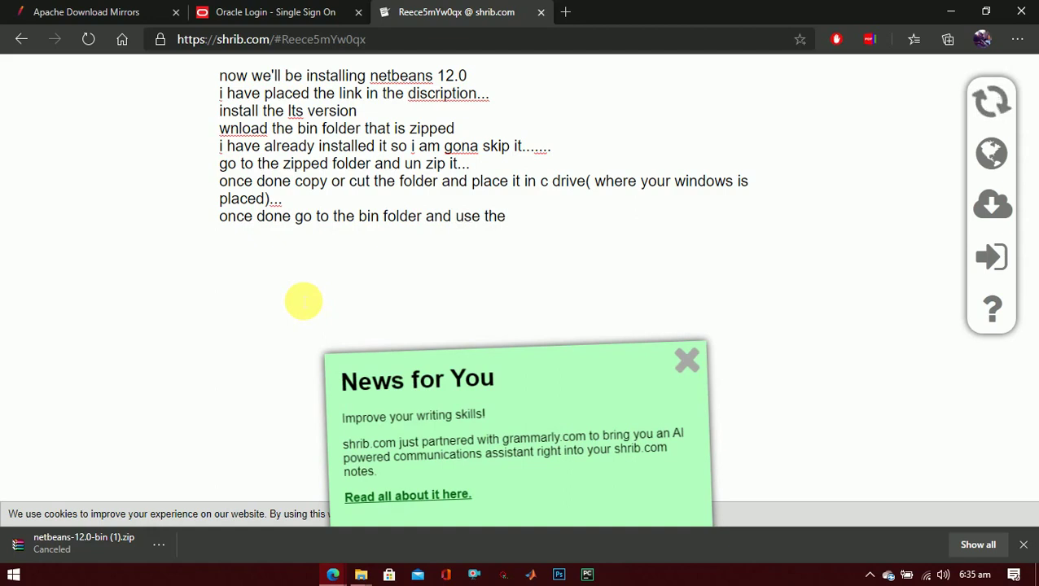
type("bit version if you are on 6")
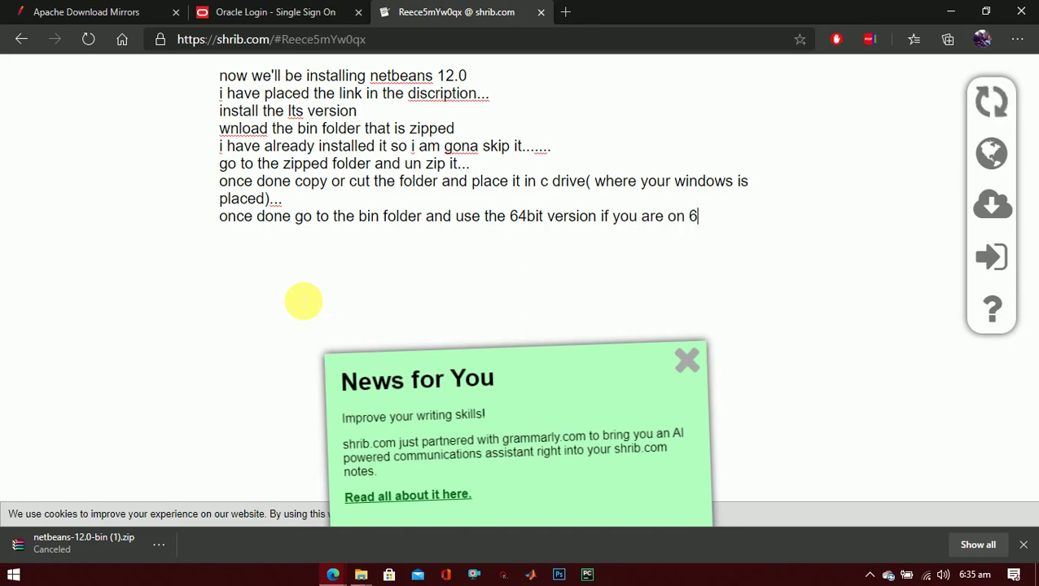
type("4x ")
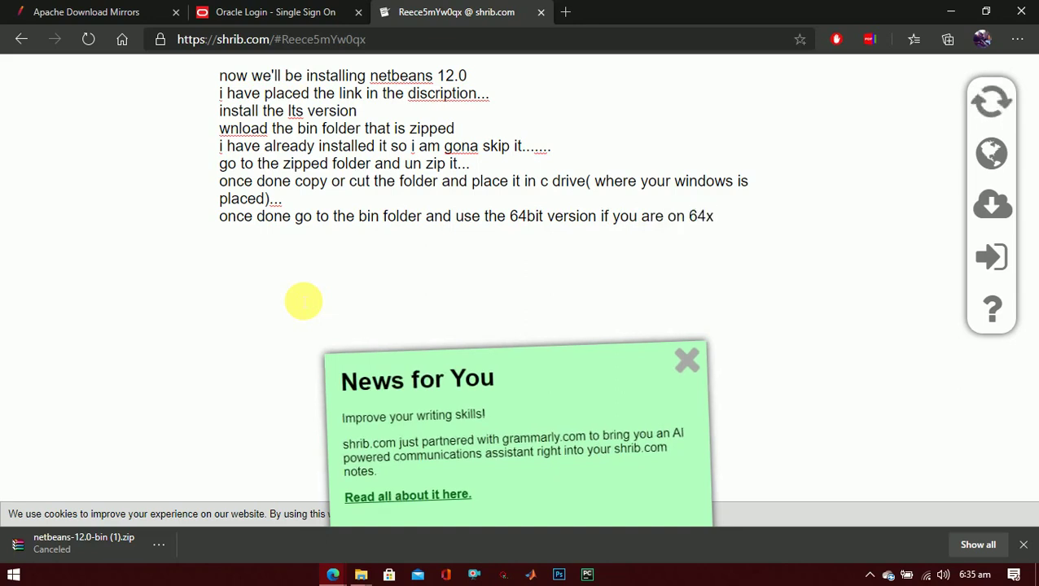
type("windows..")
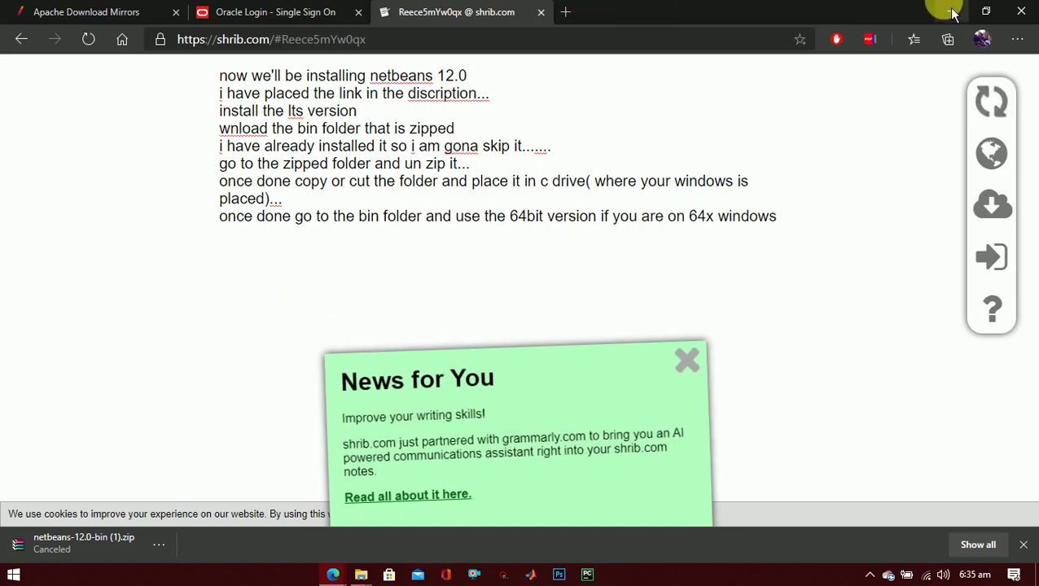
left_click(952, 13)
Step: Copy the netbeans64 application from the bin folder to the desktop, pin it to the taskbar and align its icon below the NetBeans archive
left_click(193, 135)
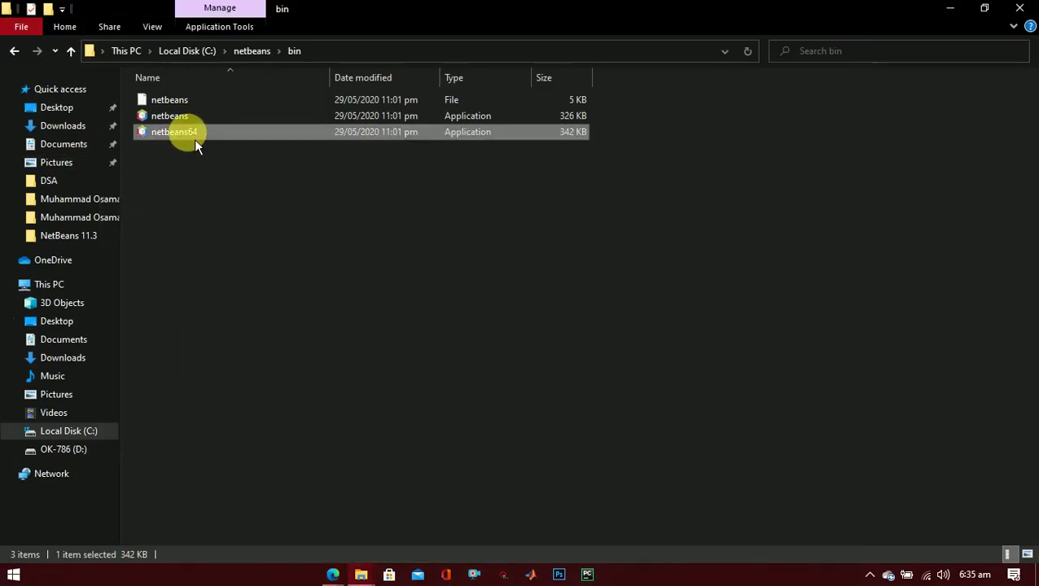
right_click(194, 136)
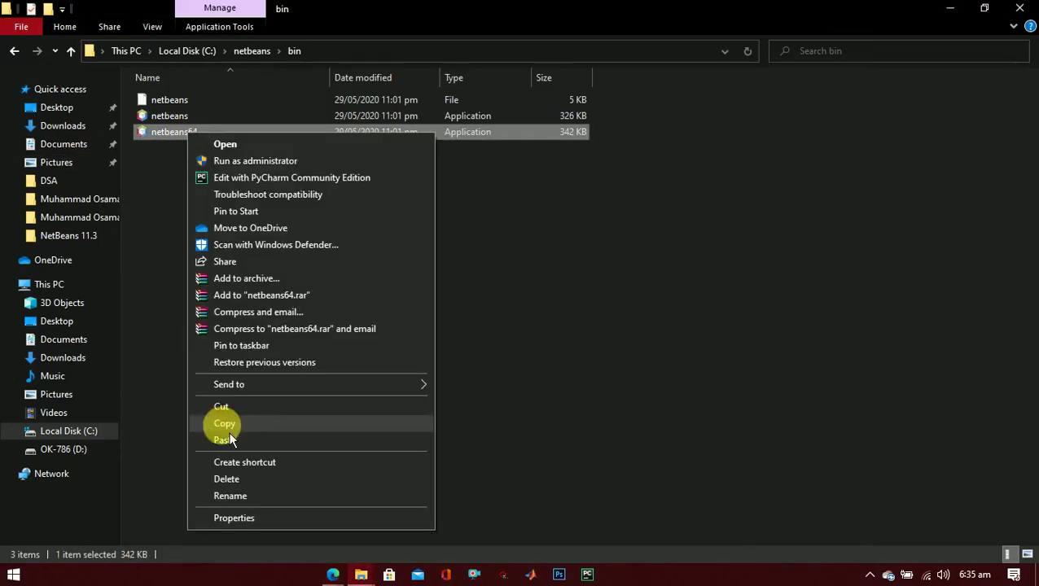
left_click(228, 424)
left_click(949, 10)
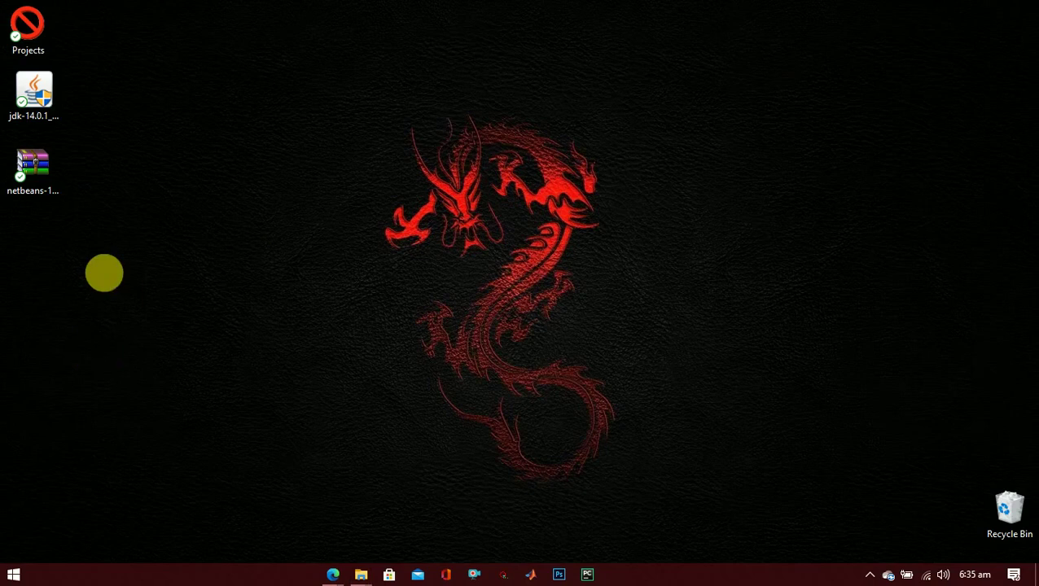
right_click(106, 311)
left_click(146, 332)
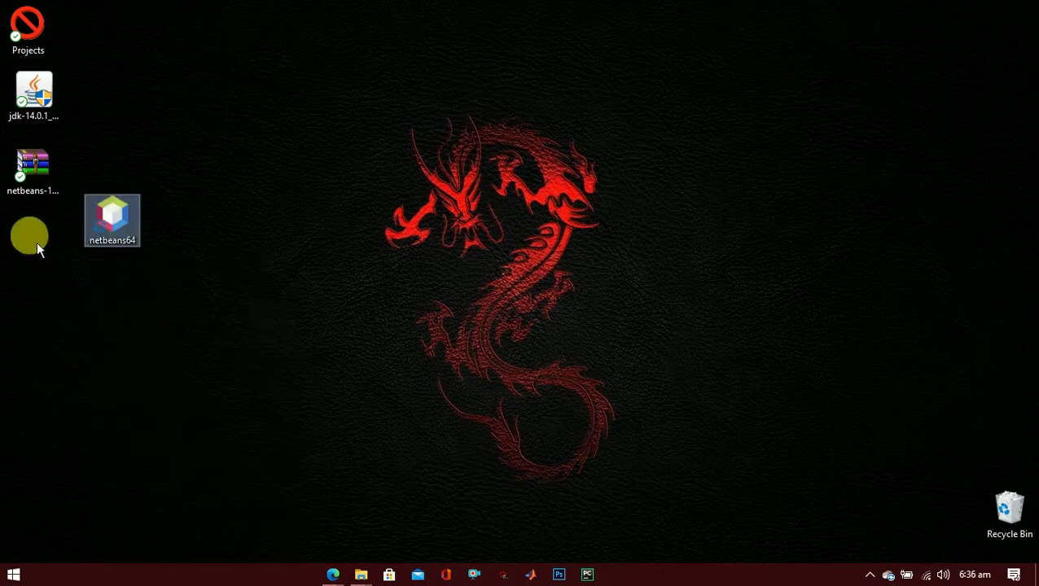
left_click_drag(111, 216, 621, 556)
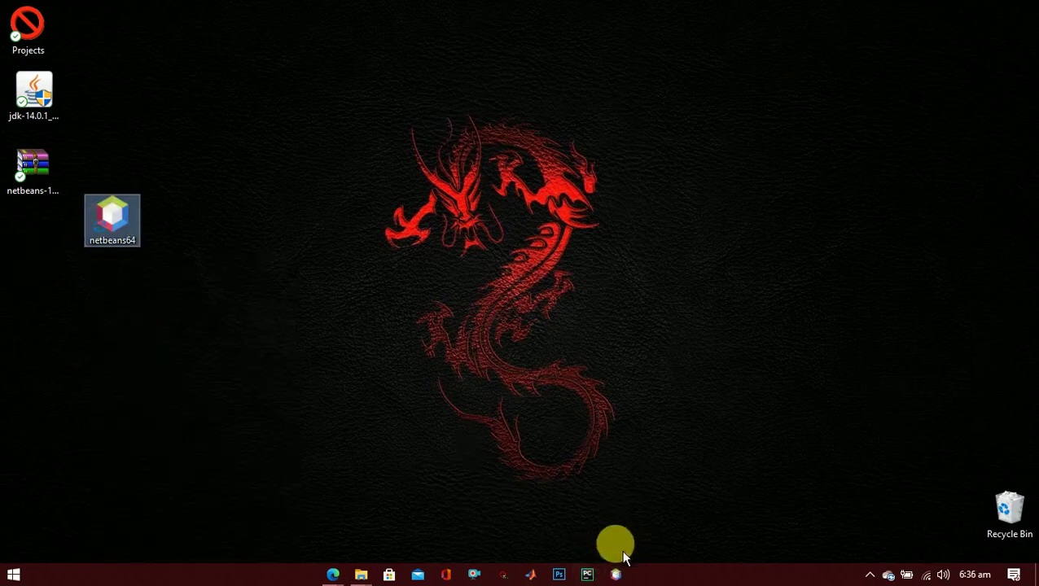
left_click_drag(111, 215, 41, 243)
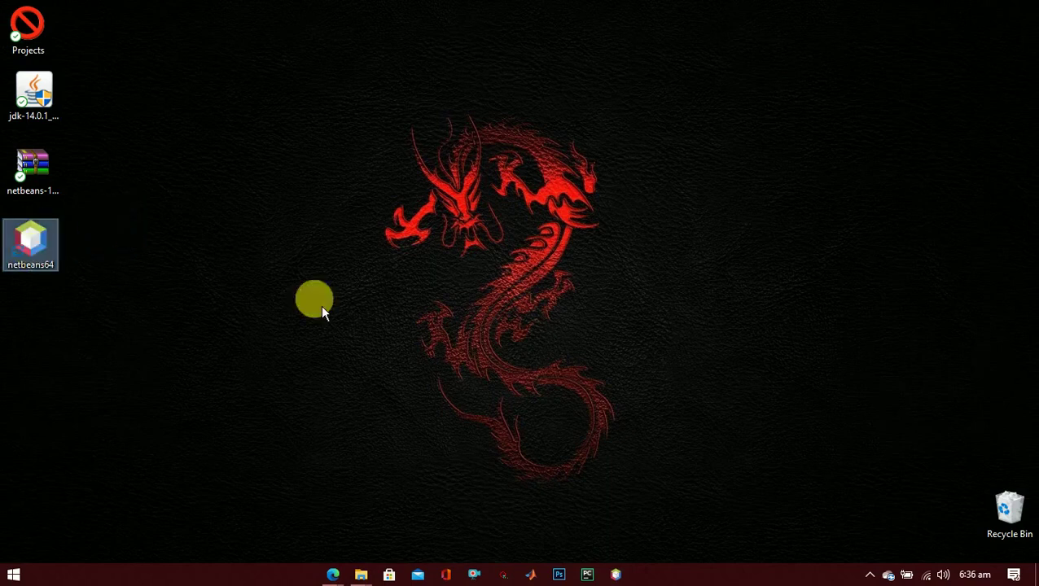
Step: Try to launch the pinned netbeans64 copy, allowing it to run despite SmartScreen, and dismiss the resulting dialog
left_click(615, 574)
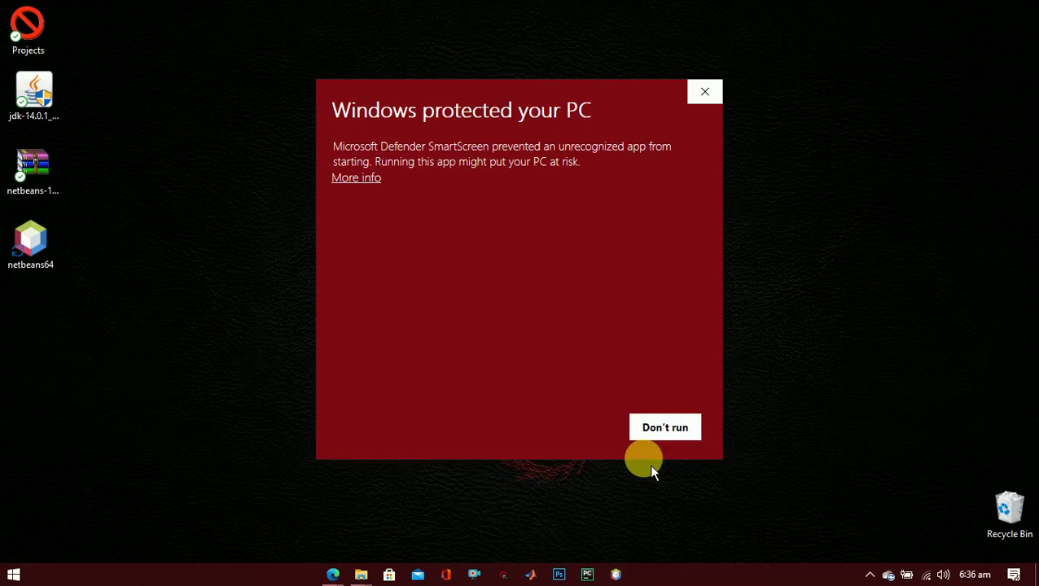
left_click(340, 178)
left_click(574, 429)
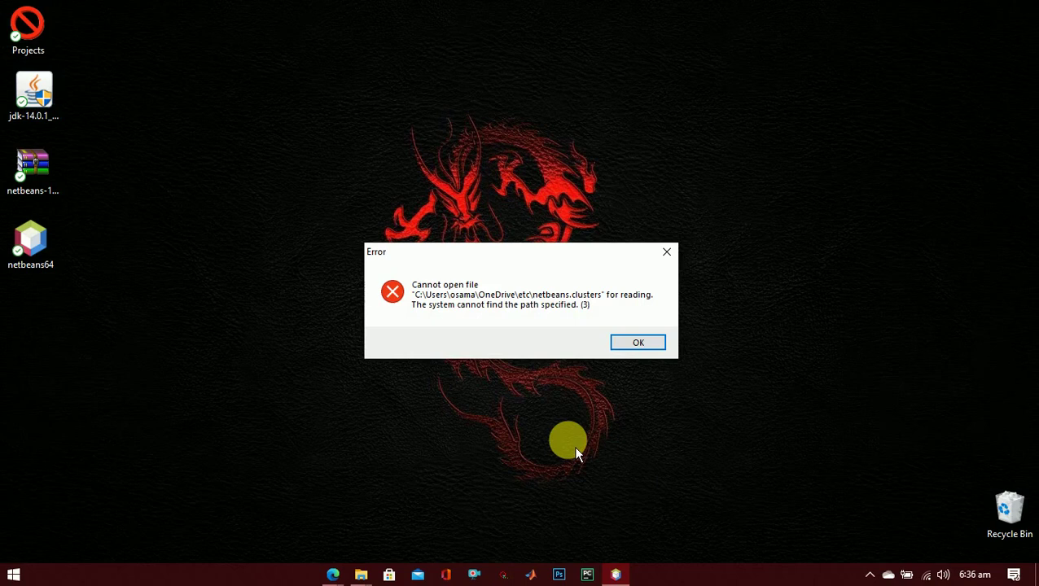
key("Return")
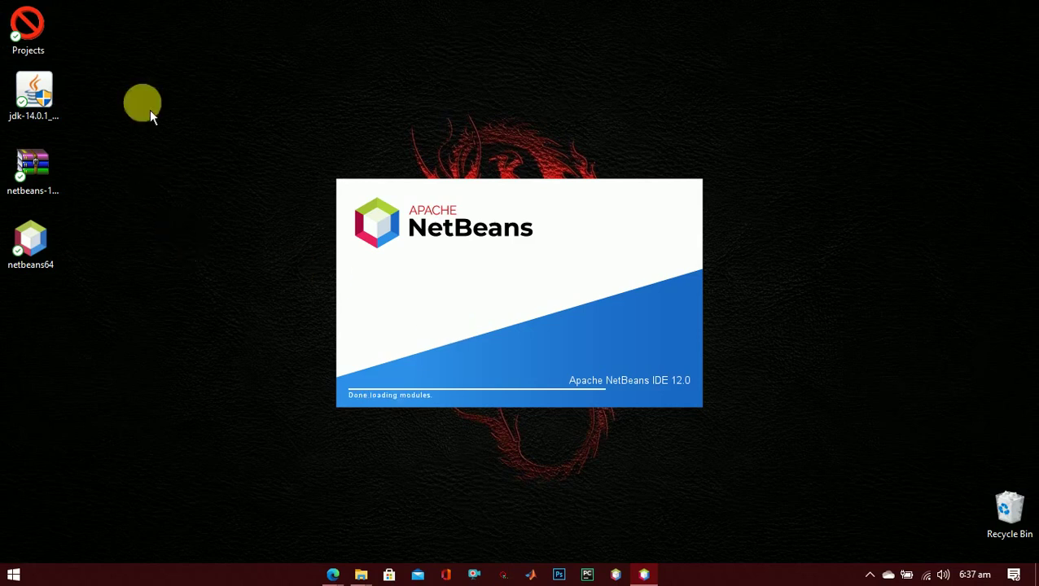
Step: Permanently delete the JDK 14.0.1 installer and the netbeans-12.0-bin archive from the desktop, and place the netbeans64 icon below Projects
left_click_drag(106, 102, 12, 195)
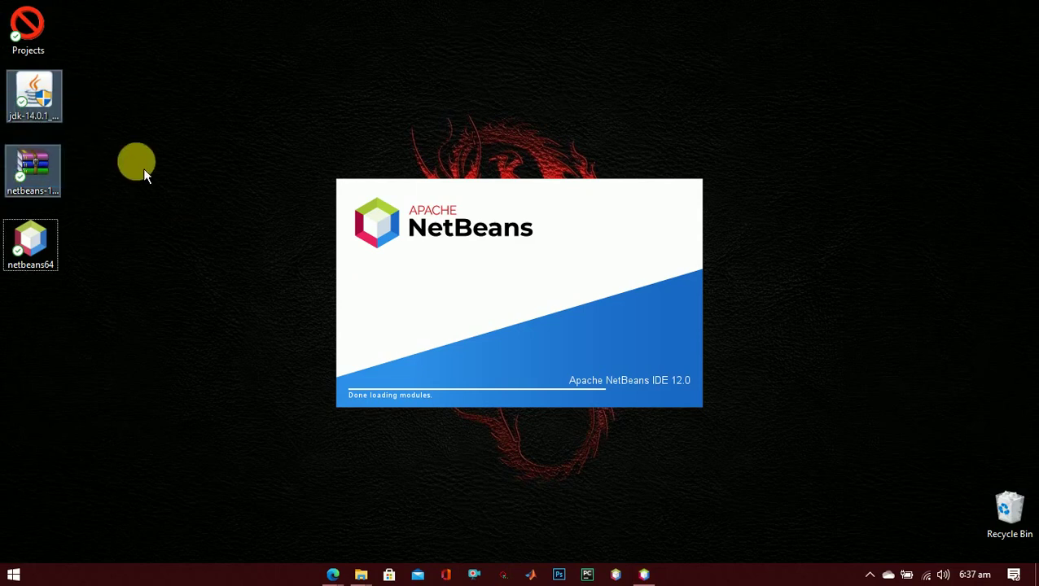
key("shift+Delete")
key("Return")
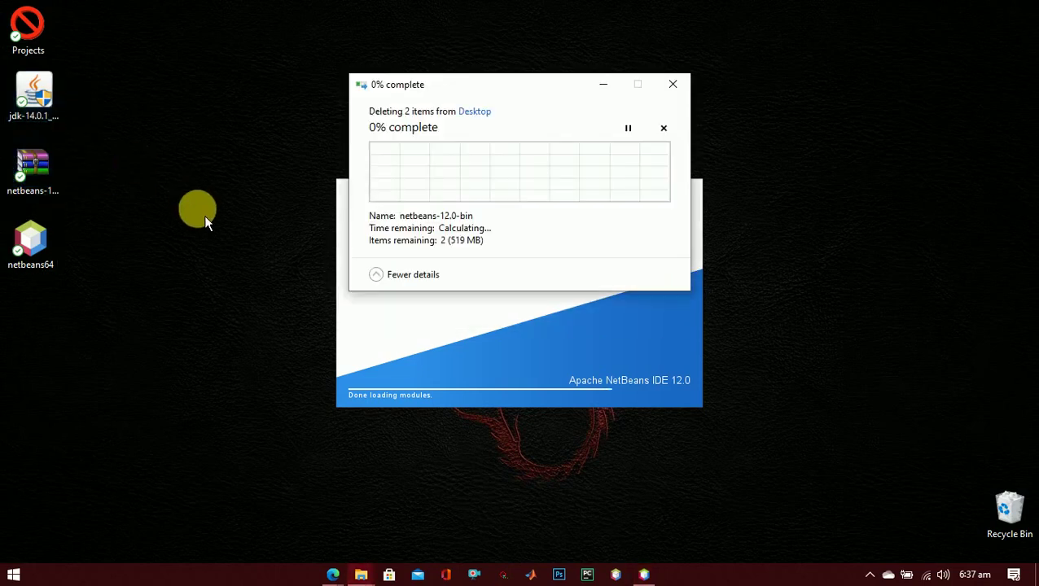
mouse_move(424, 96)
left_mouse_down()
mouse_move(214, 11)
mouse_move(70, 459)
mouse_move(181, 457)
left_mouse_up()
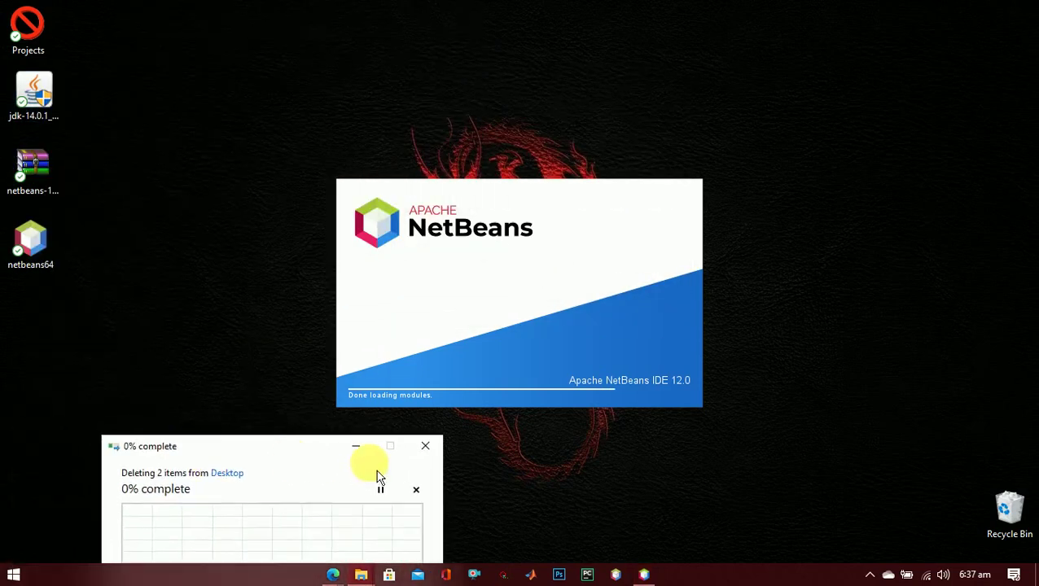
left_click(415, 226)
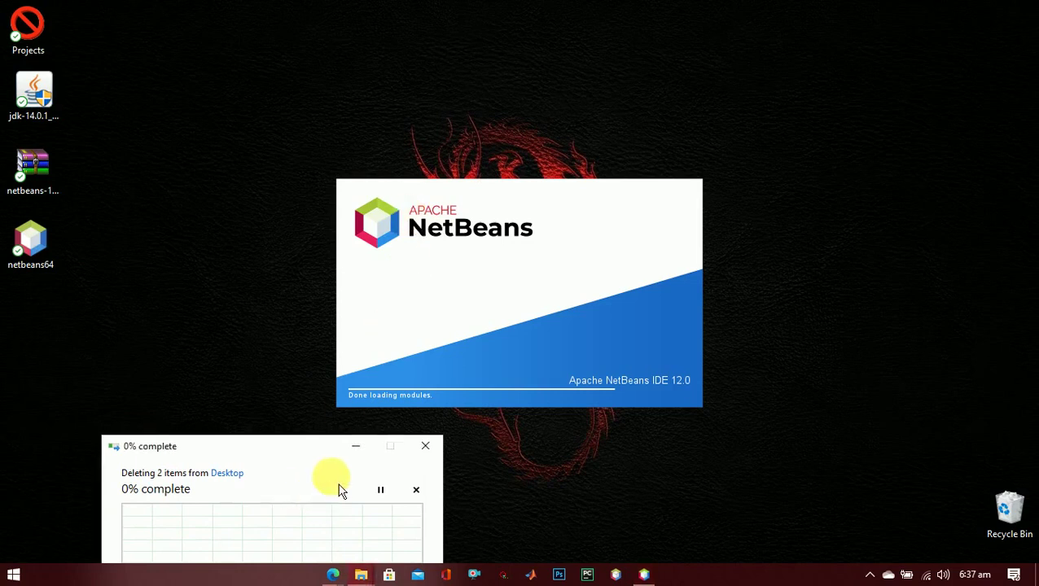
left_click_drag(329, 466, 355, 368)
left_click_drag(45, 258, 40, 103)
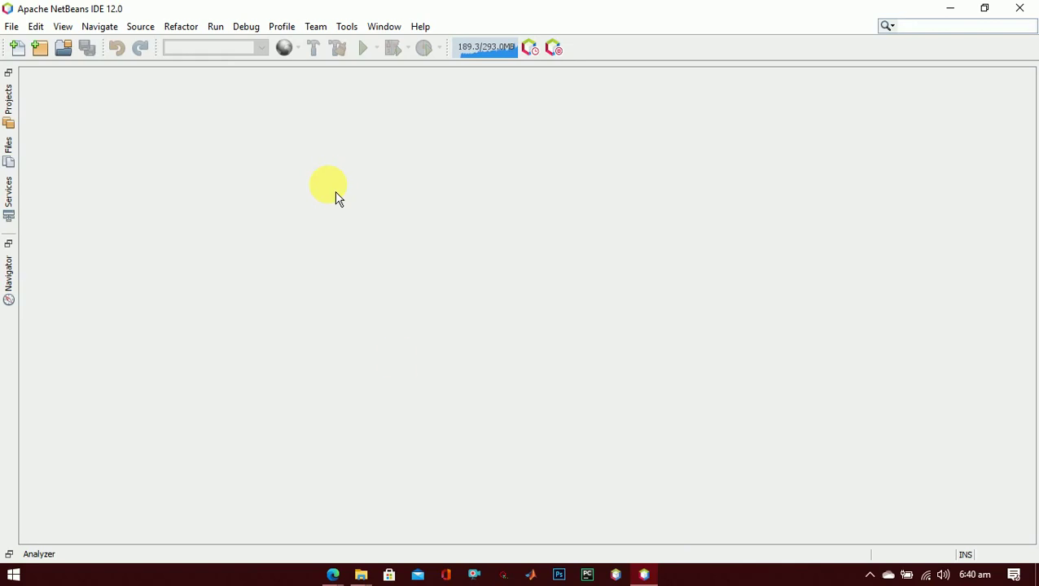
Step: Replace the browser note's text with "ok your environment is set..." and, on a new line, "now we'll run our first program in java netbeans ide...."
left_click(282, 515)
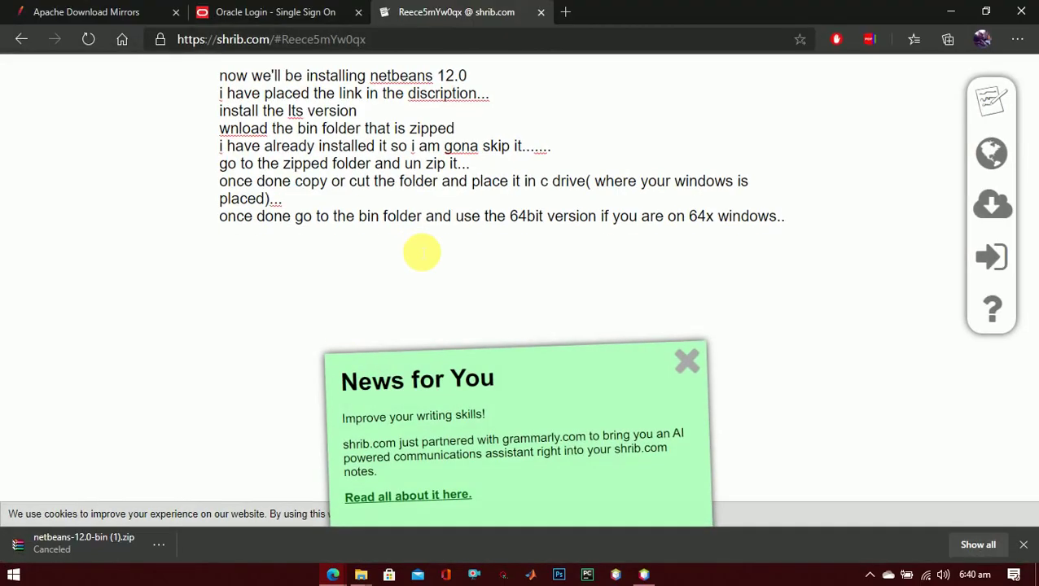
key("ctrl+a")
type("ok y")
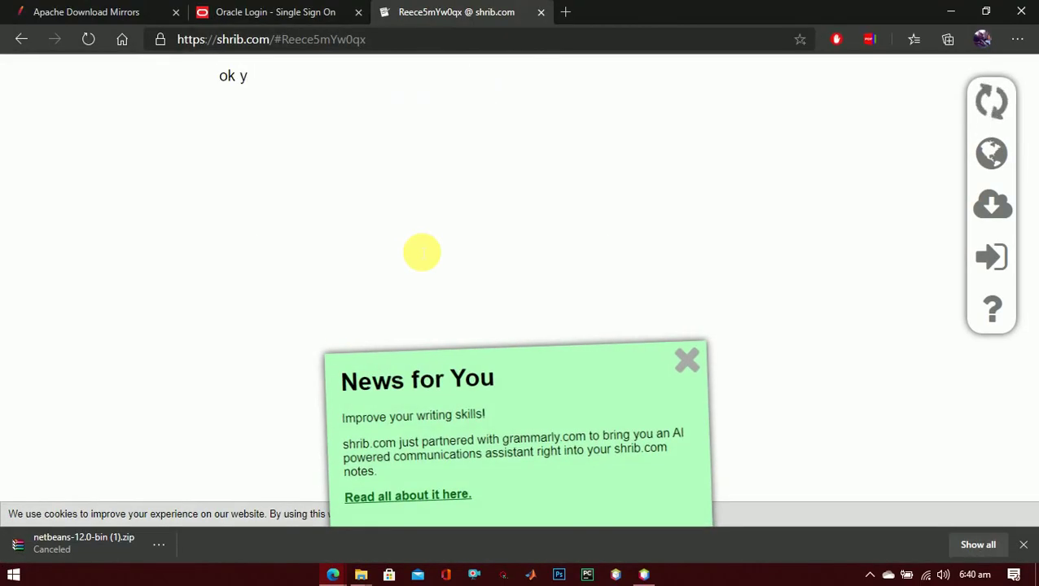
type("pur environment is set...")
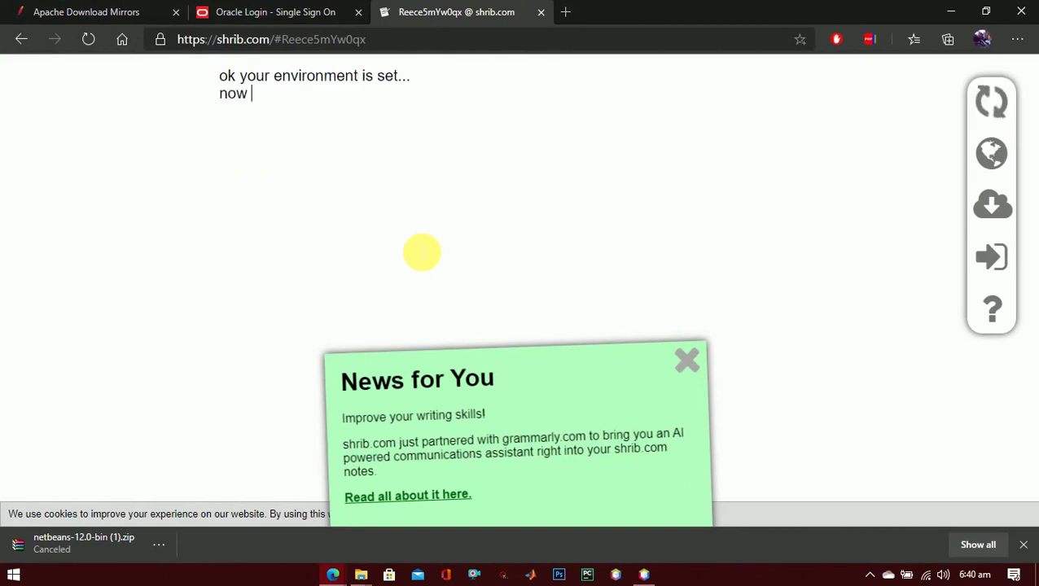
type("we'll run our first program in java net")
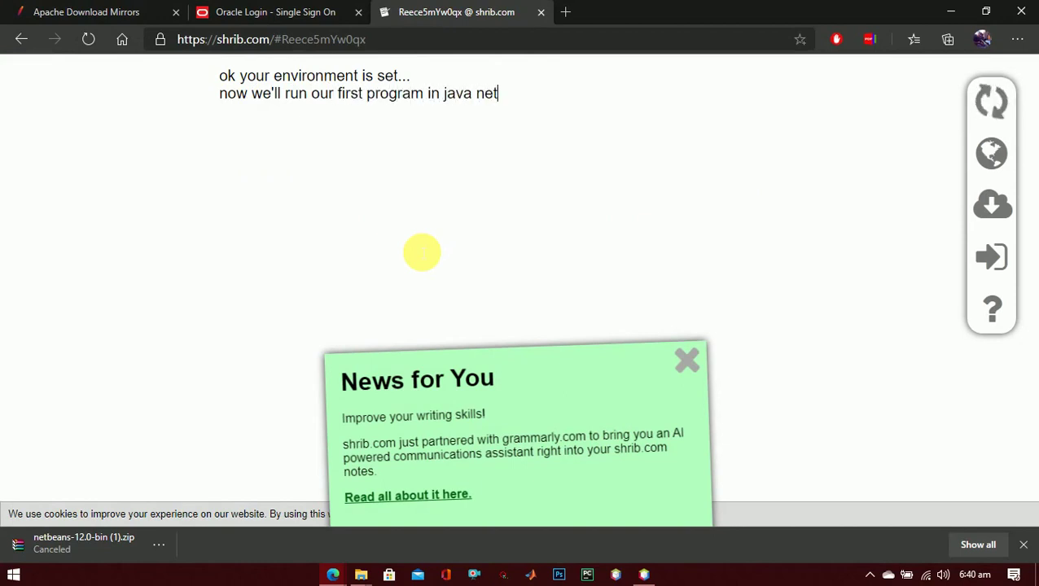
type("ns ide....")
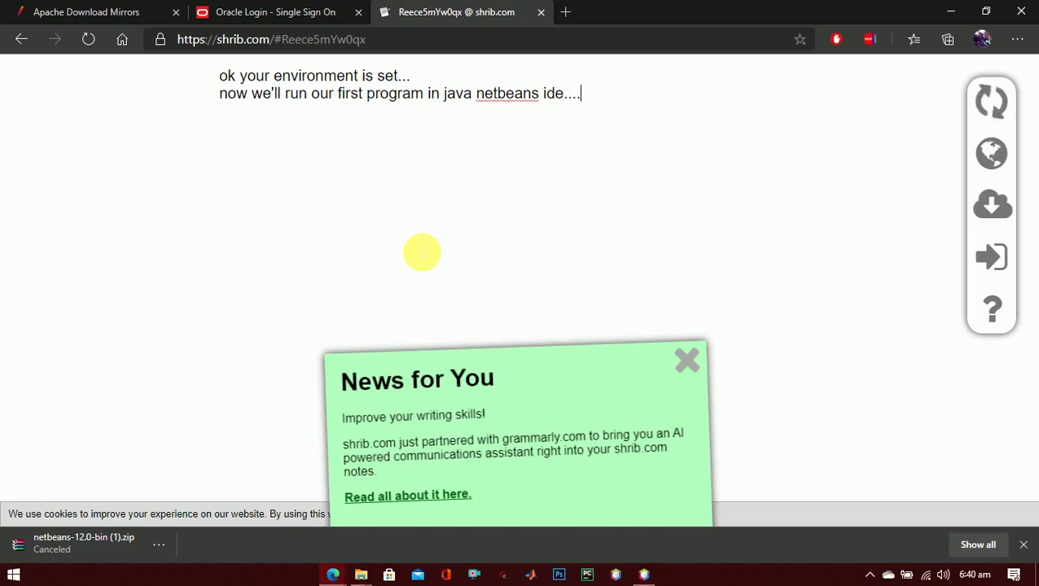
Step: Switch to NetBeans and start a new project of type Java Application from the Java with Ant category
left_click(644, 573)
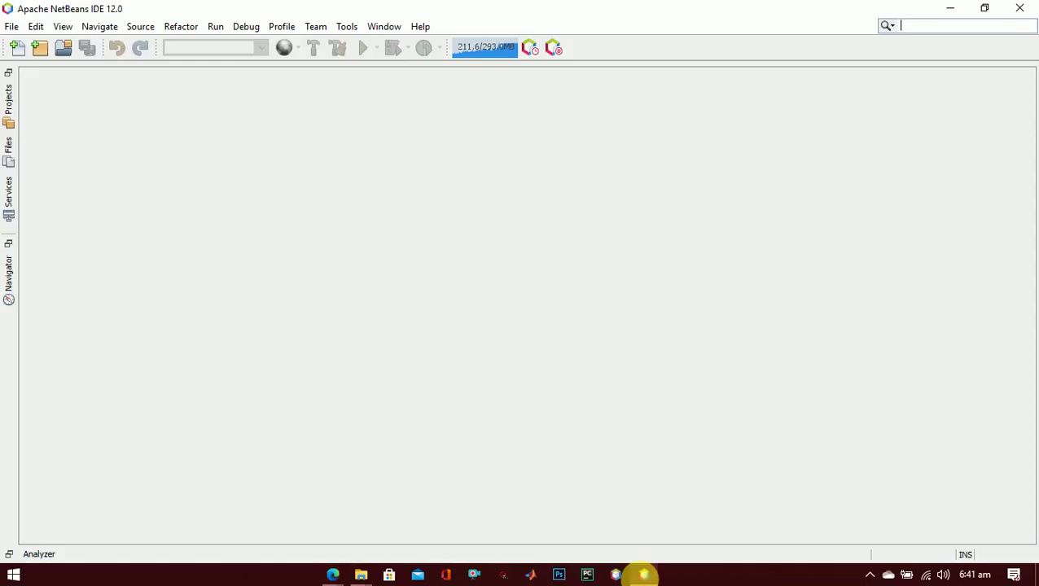
left_click(17, 28)
left_click(39, 45)
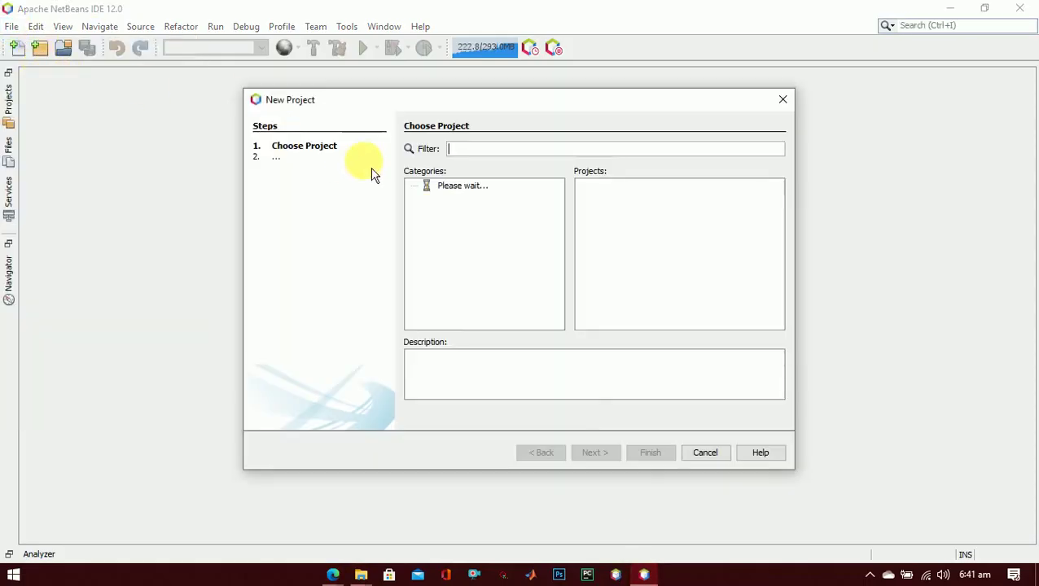
left_click(472, 229)
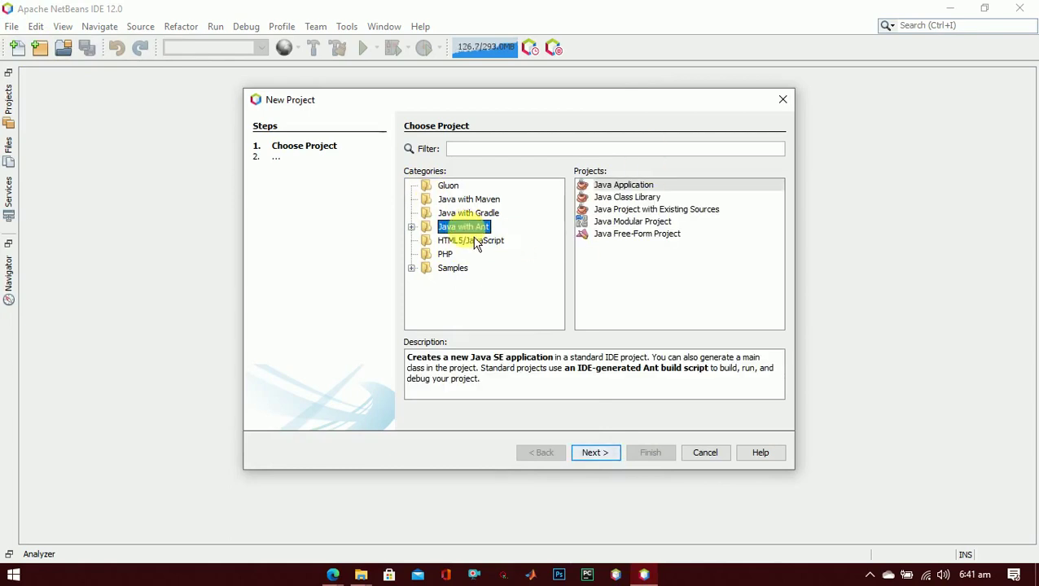
left_click(637, 184)
left_click(596, 453)
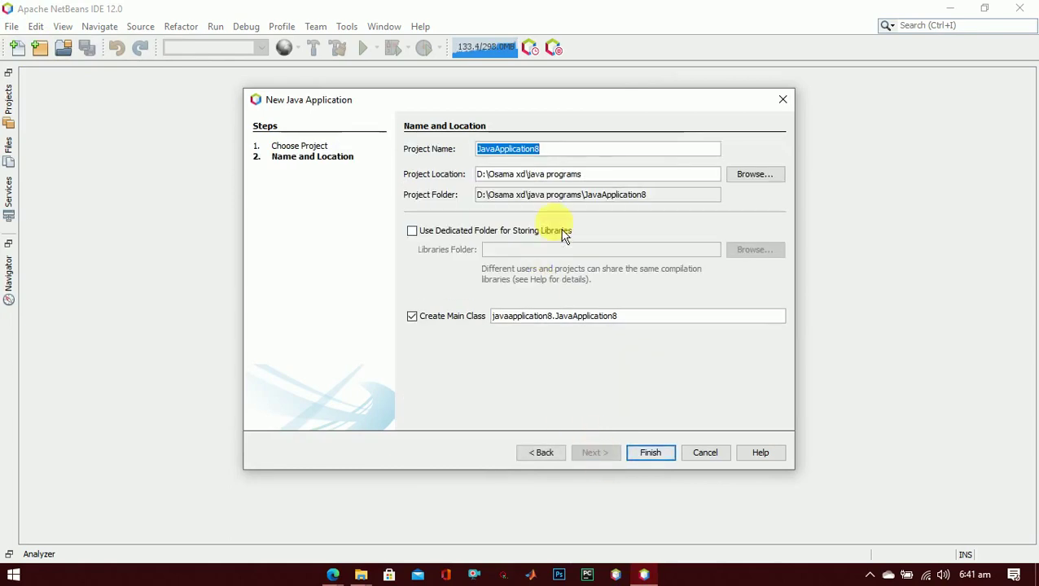
Step: Name the project zerocode, keep main class creation enabled, and finish creating the project
type("ok")
key("BackSpace")
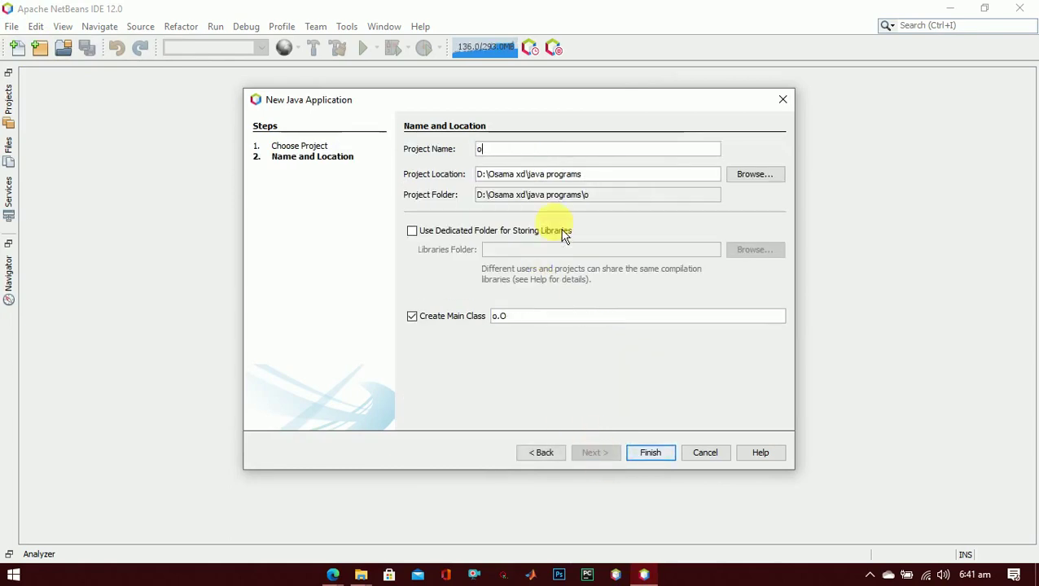
key("BackSpace")
type("zero")
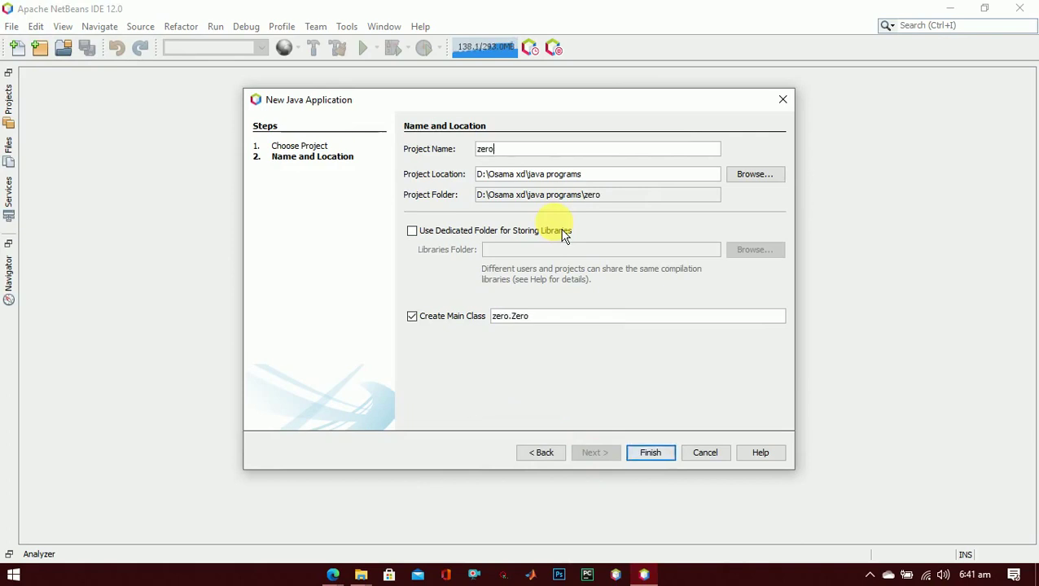
type("code")
left_click(650, 458)
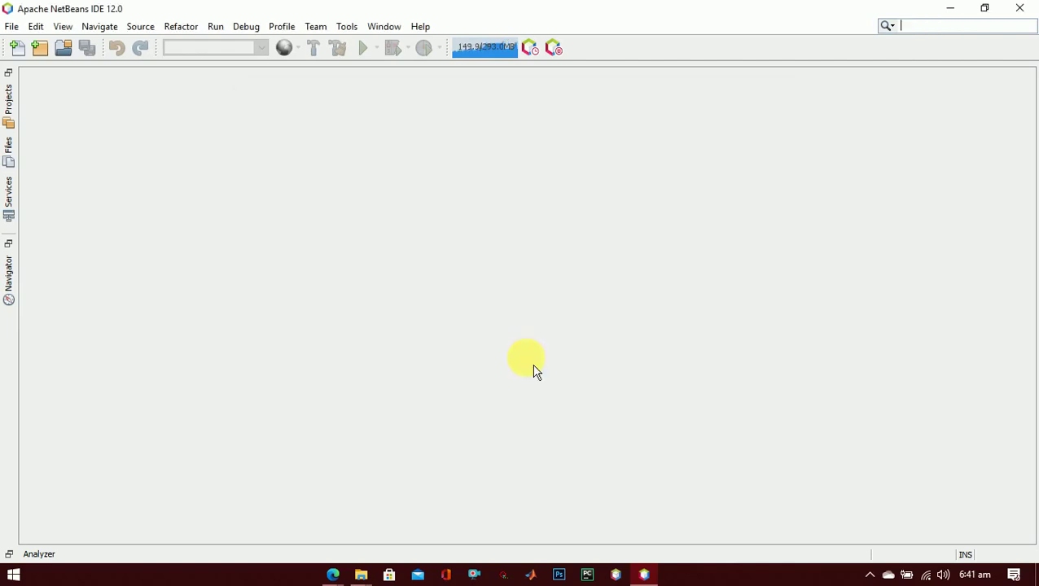
left_click(317, 75)
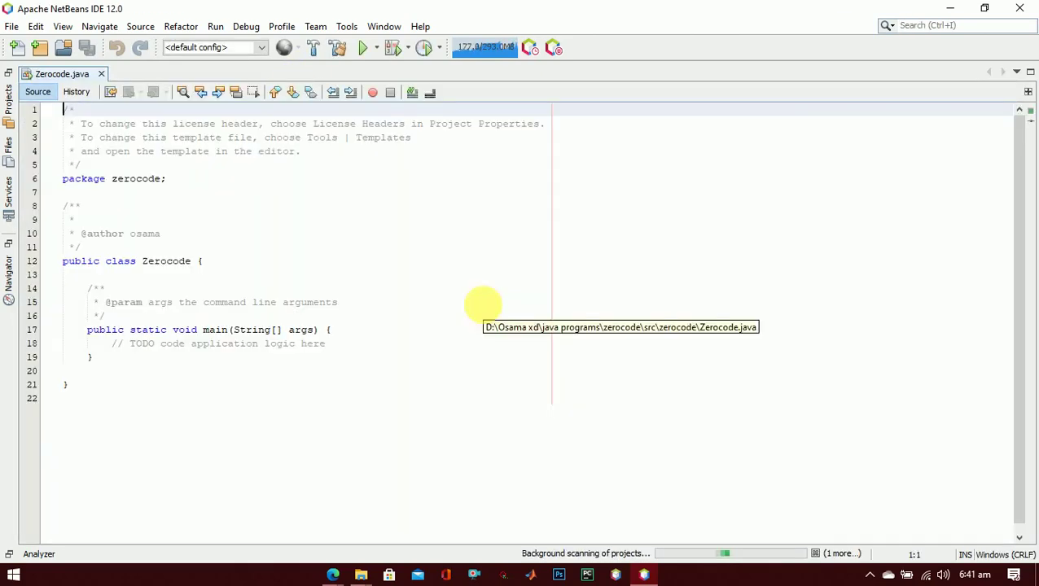
Step: Replace all the template code in Zerocode.java with "package zerocode;" and an empty "public class Zerocode" block, its braces on separate lines
left_click_drag(326, 343, 104, 352)
key("BackSpace")
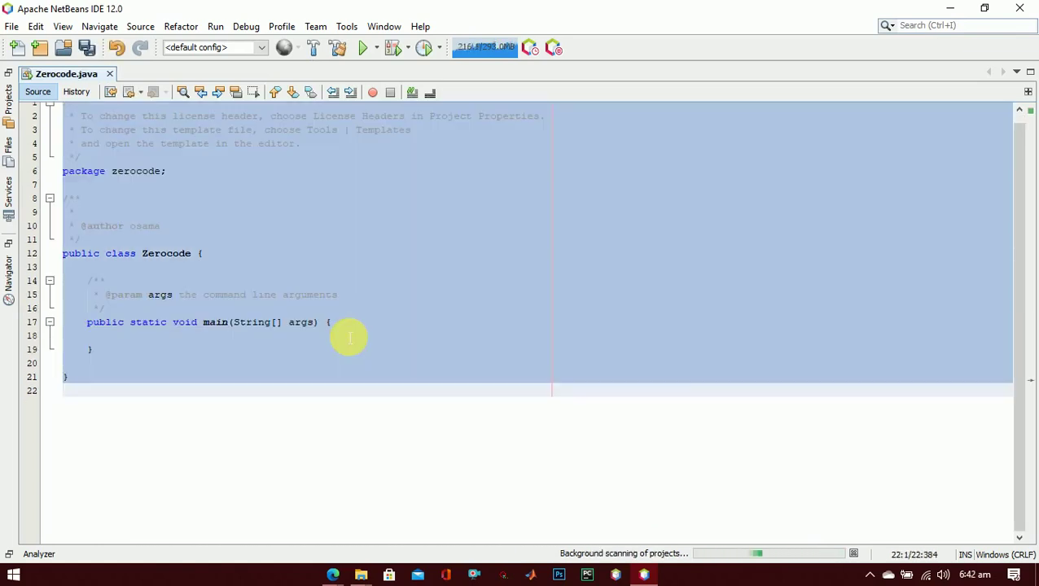
key("ctrl+a")
type("package ")
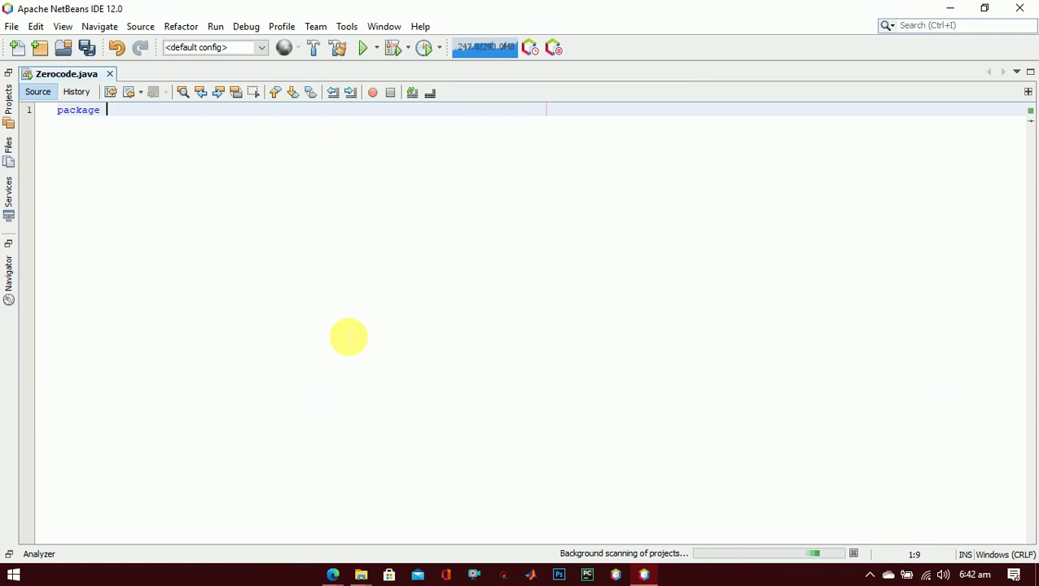
type("zerocode;")
key("Return")
type("publ")
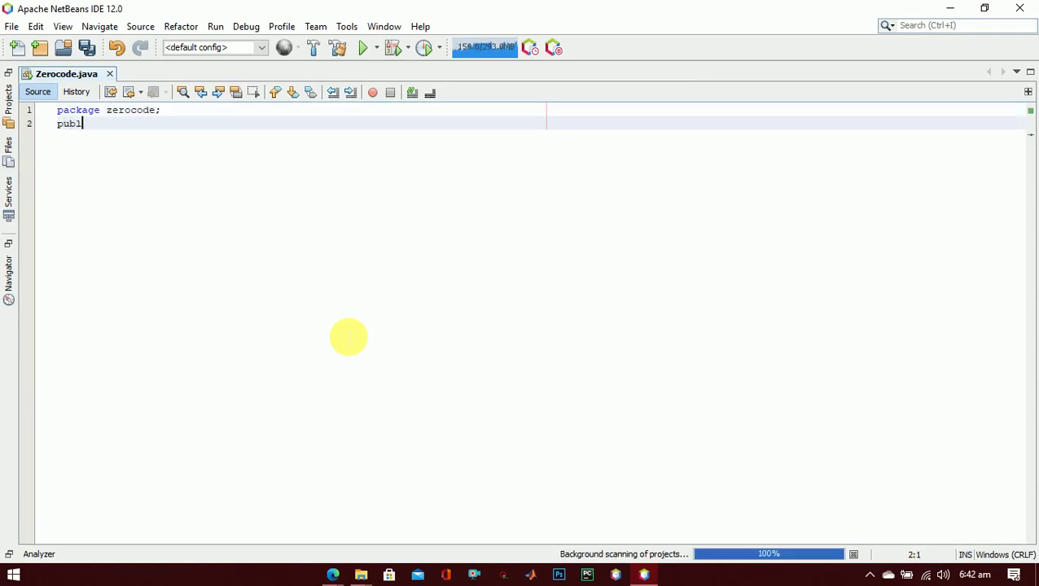
type("ic class Zero")
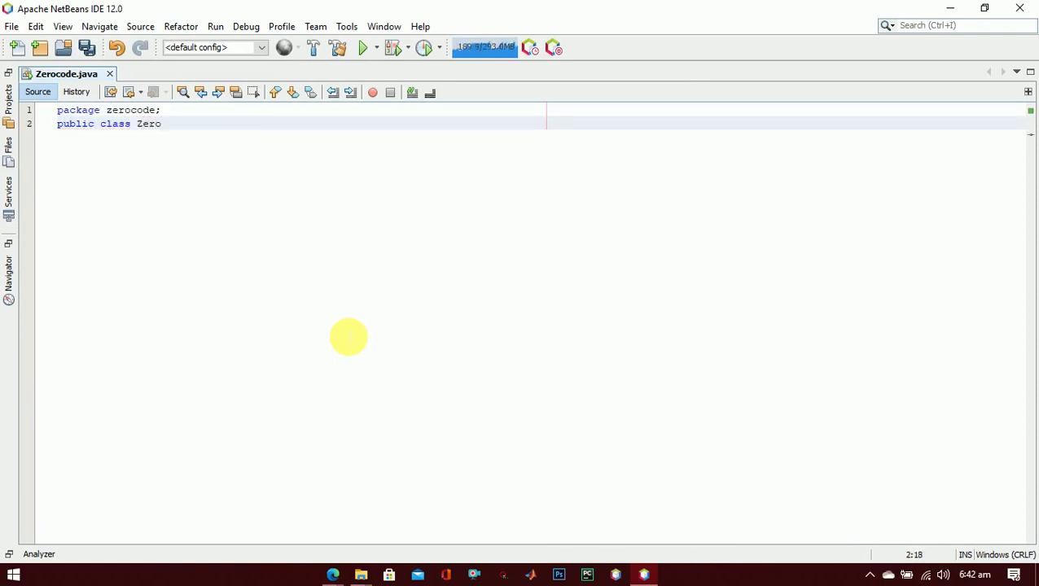
type("code")
key("Return")
type("{")
key("Return")
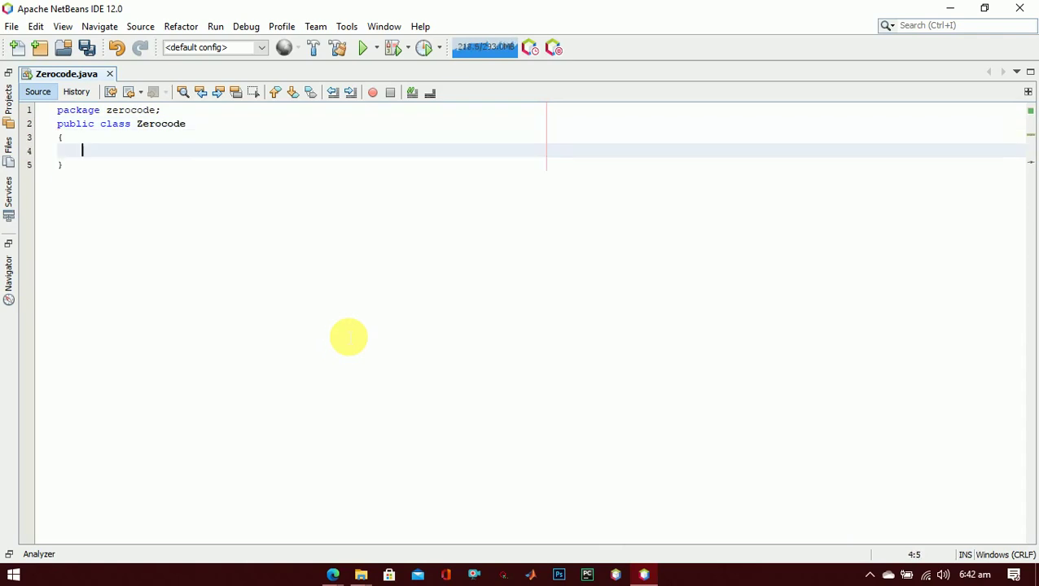
Step: Add a "public static void main(String[] args)" method with an empty body inside the Zerocode class, leaving a blank line above it
key("Return")
key("Return")
type("public static ")
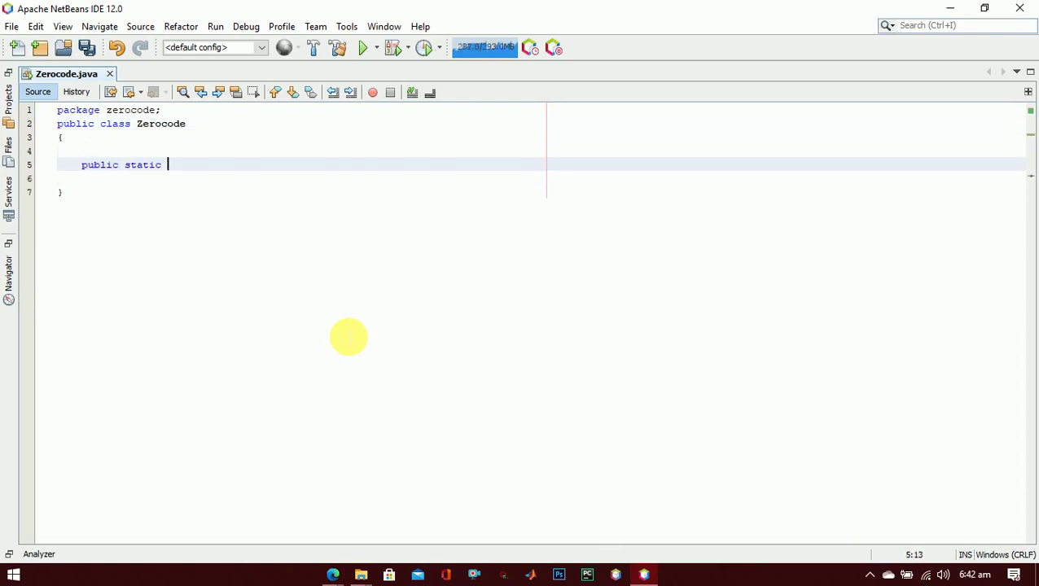
type("void main(String[")
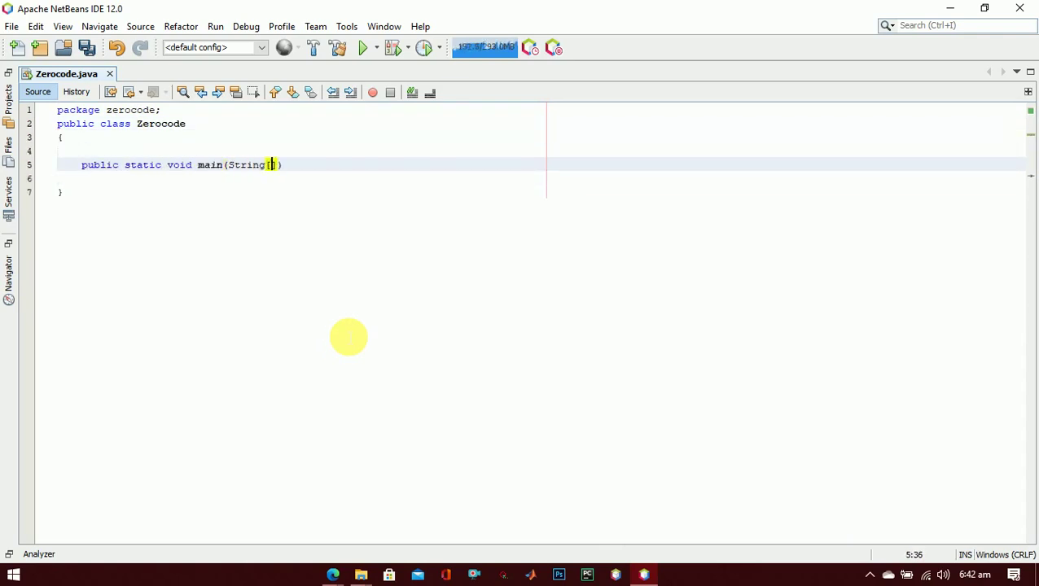
type("] args)")
key("Return")
type("{")
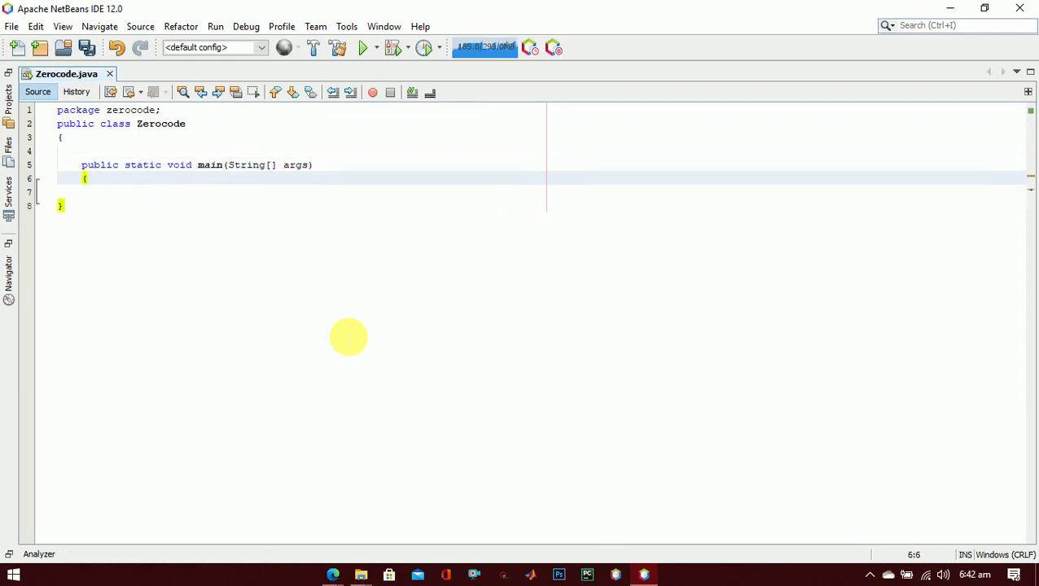
key("Return")
Step: Insert a System.out.println statement in the main method using code completion, with the text "Hello world!!!! "
type("Sys")
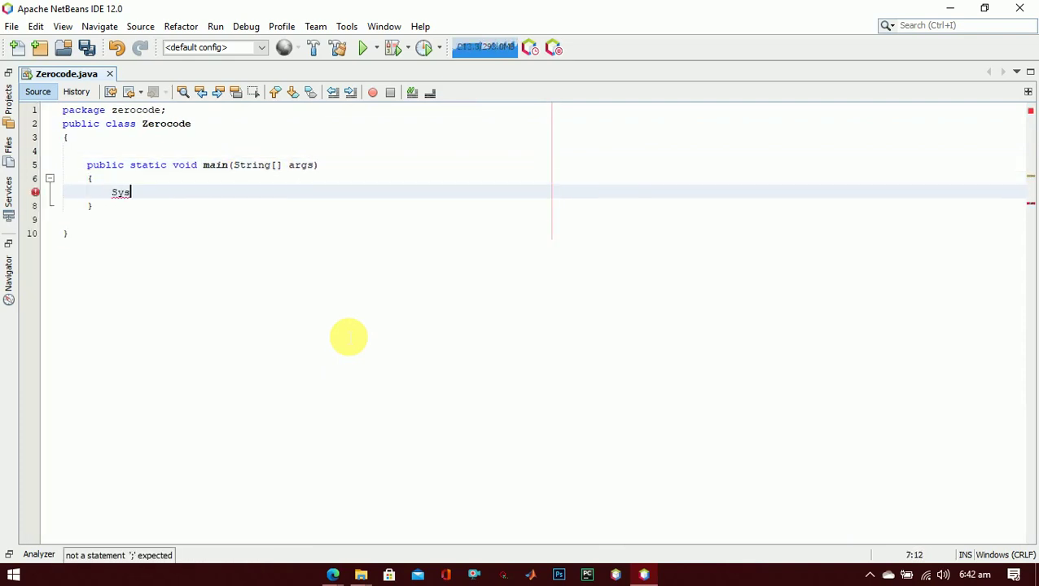
key("ctrl+space")
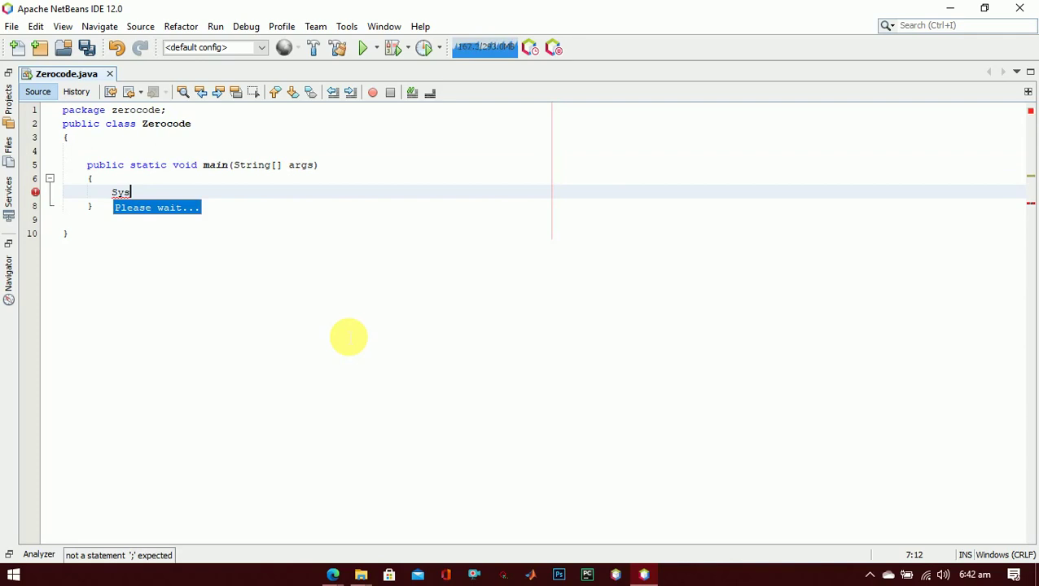
key("Down")
key("Down")
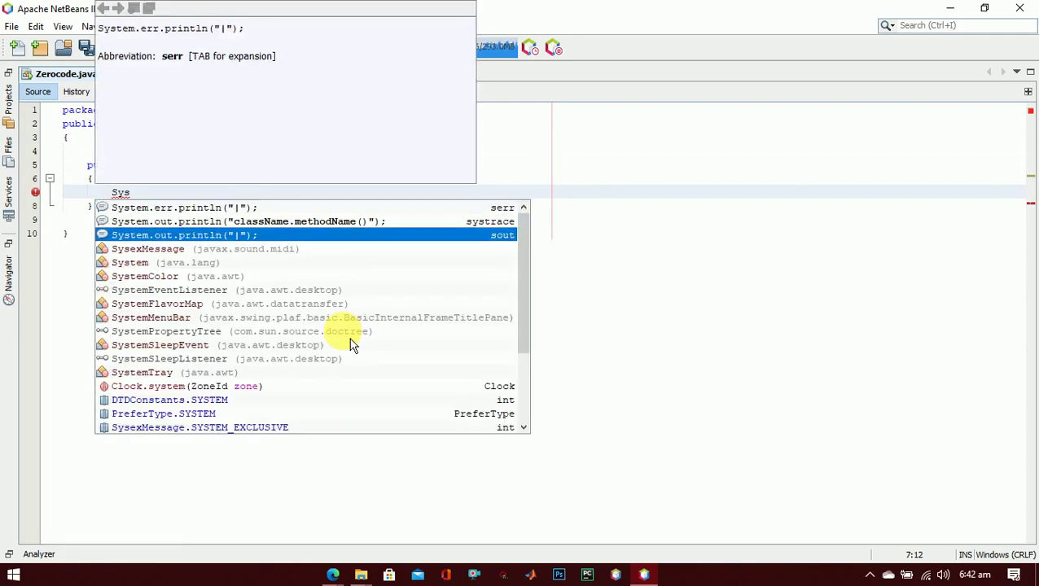
key("Return")
type("He")
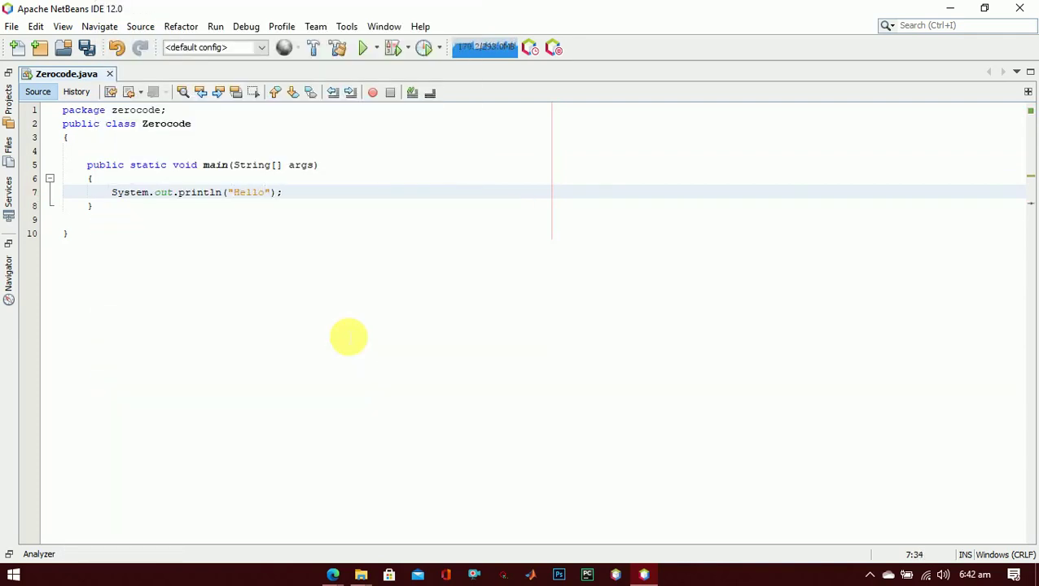
type("llo world!!!!")
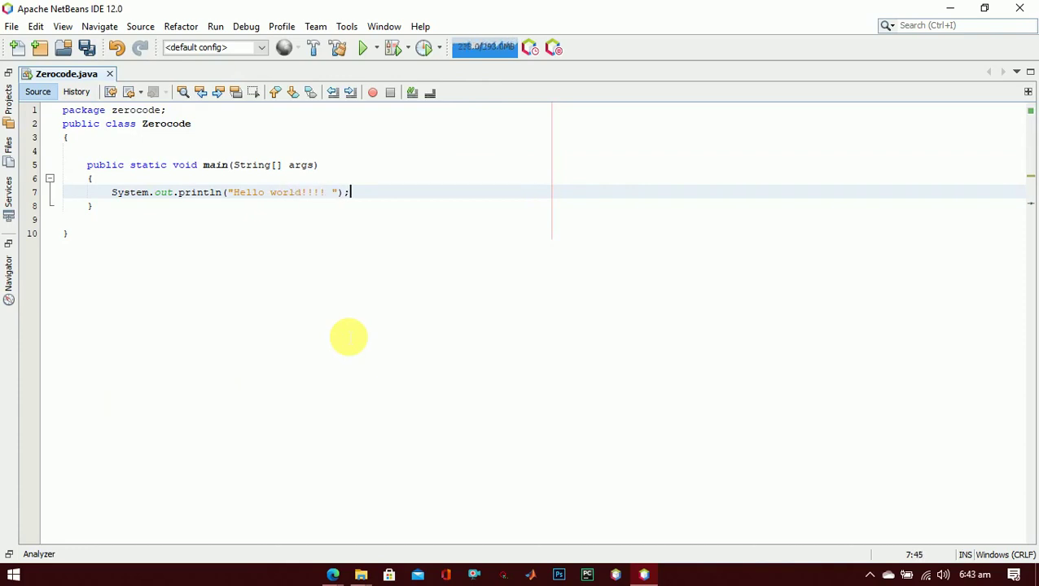
Step: Add a second System.out.println statement below the first using code completion, with the text "Welcome to zerocode" followed by 21 dots
key("Return")
type("Sys")
key("ctrl+space")
key("Down")
key("Down")
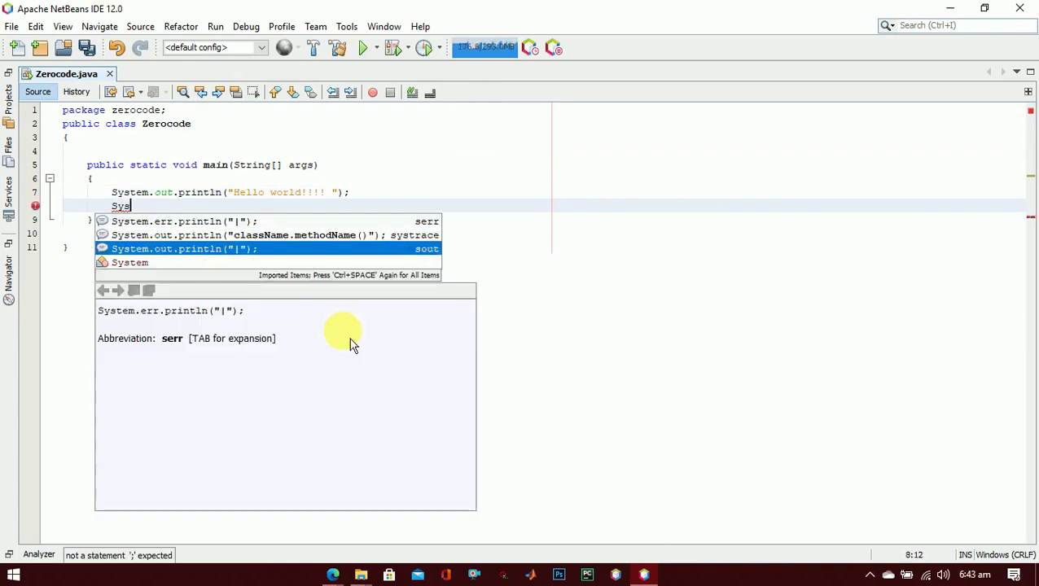
key("Return")
type("Welcome to zero")
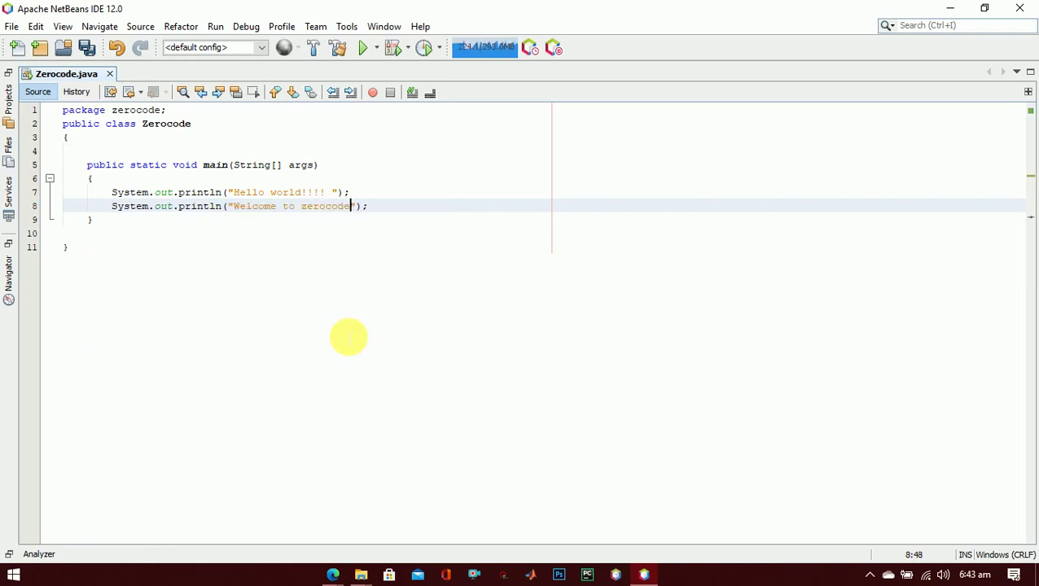
type("code.........................")
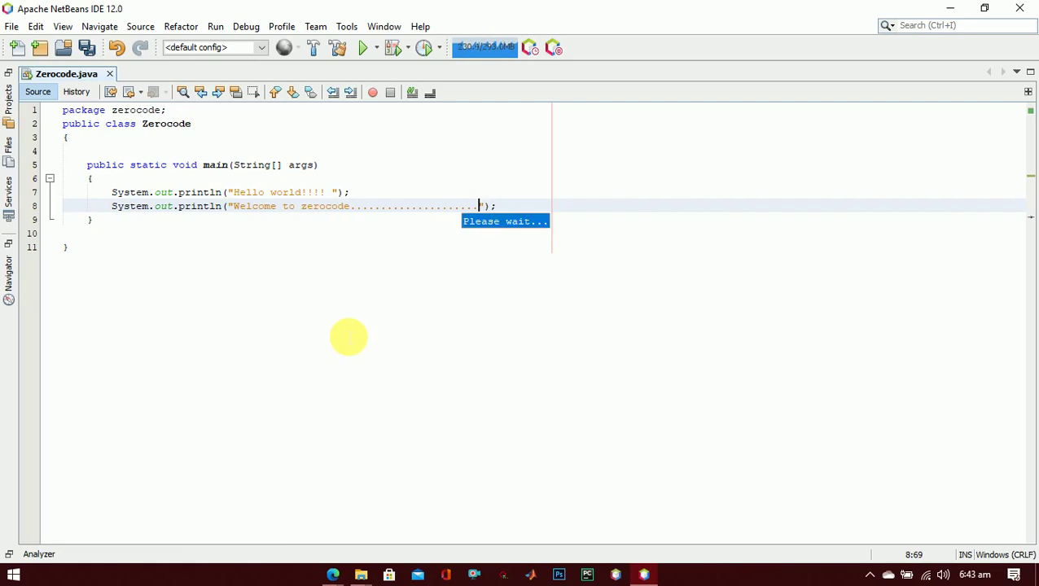
Step: Run the zerocode project and check its printed output
left_click(950, 8)
left_click(661, 574)
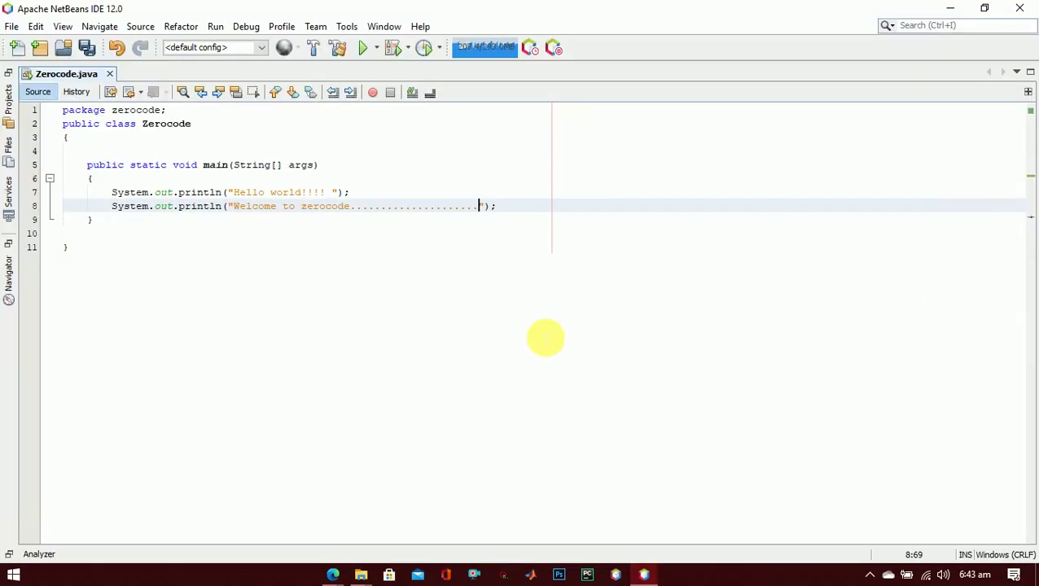
left_click(364, 50)
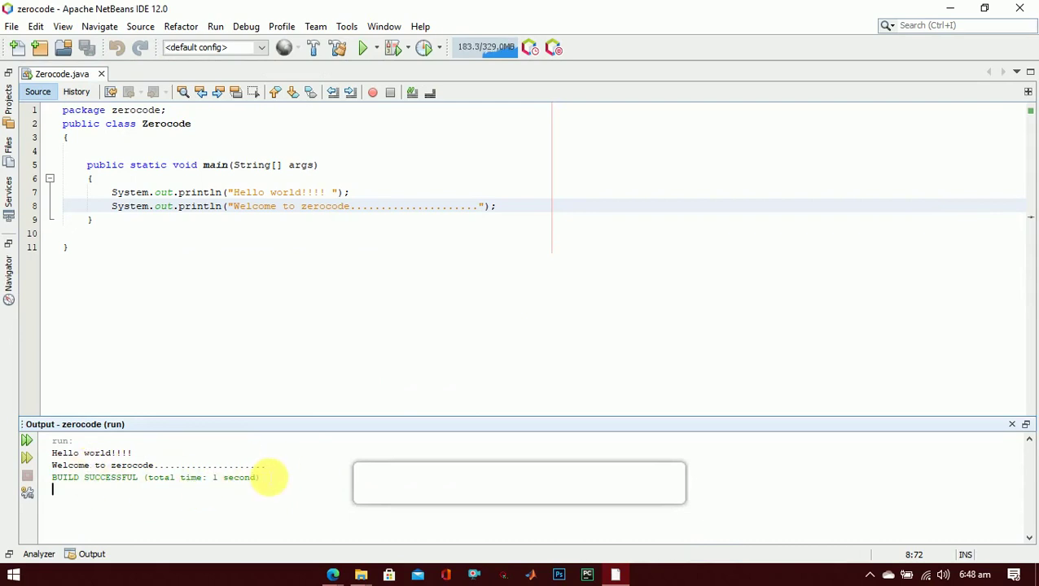
left_click(265, 479)
key("ctrl+End")
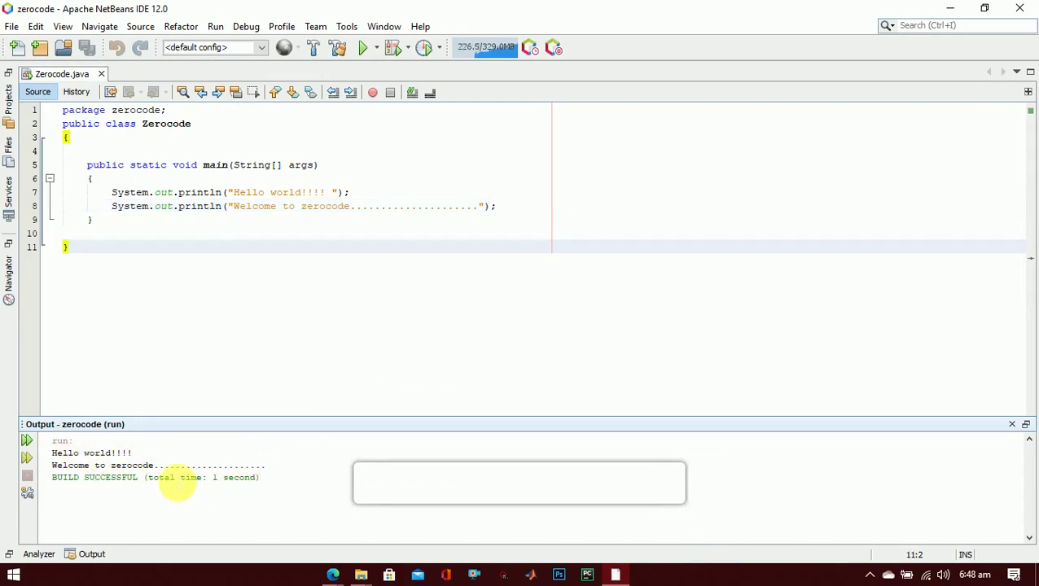
Step: Switch to the browser note and replace its text with "thanks all! for watching see you so"
mouse_move(333, 574)
left_click(293, 521)
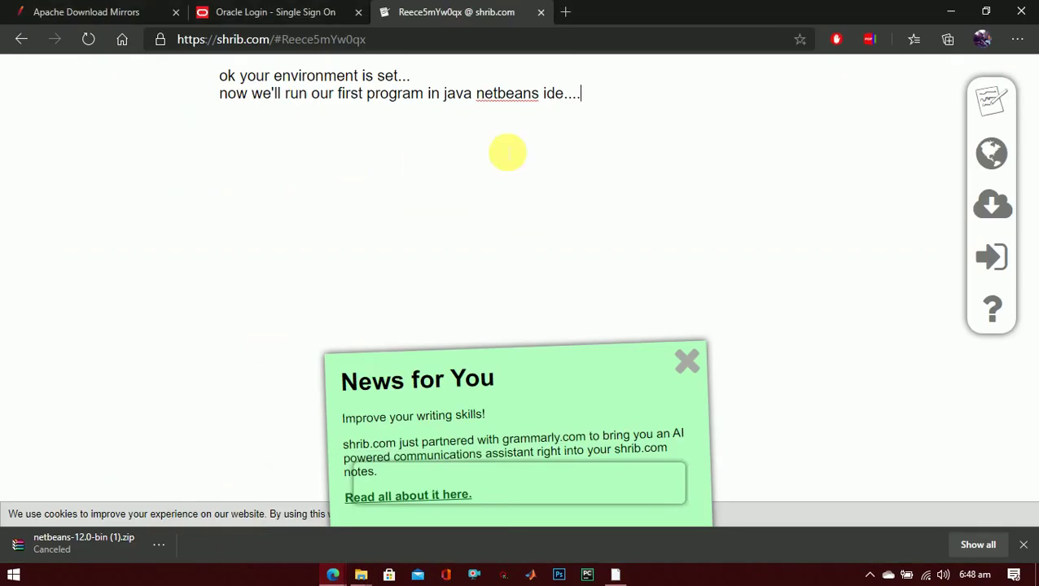
key("ctrl+a")
type("thaanks")
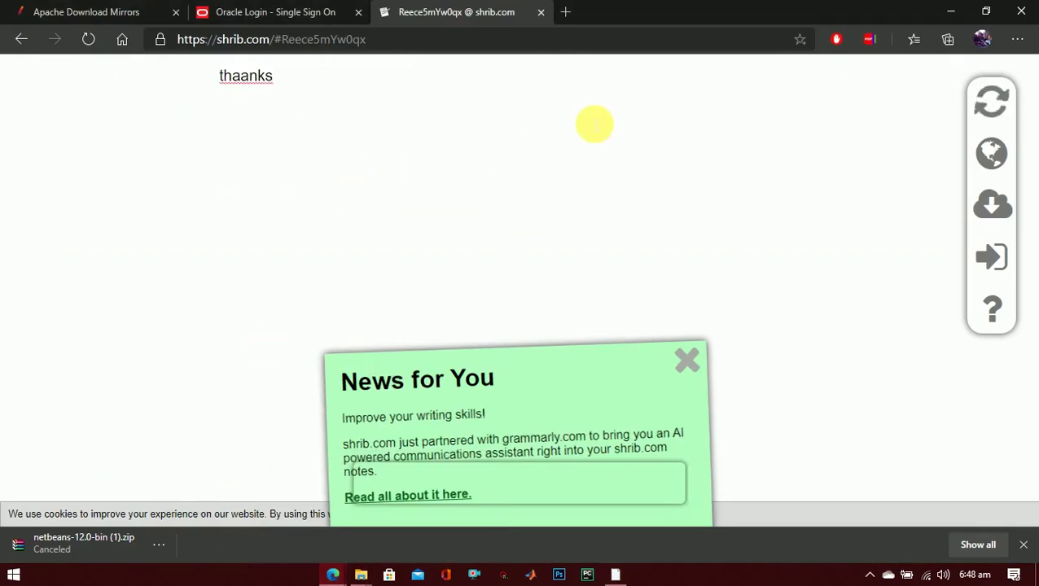
key("Left")
key("Left")
key("Left")
key("Left")
key("BackSpace")
key("End")
type("all")
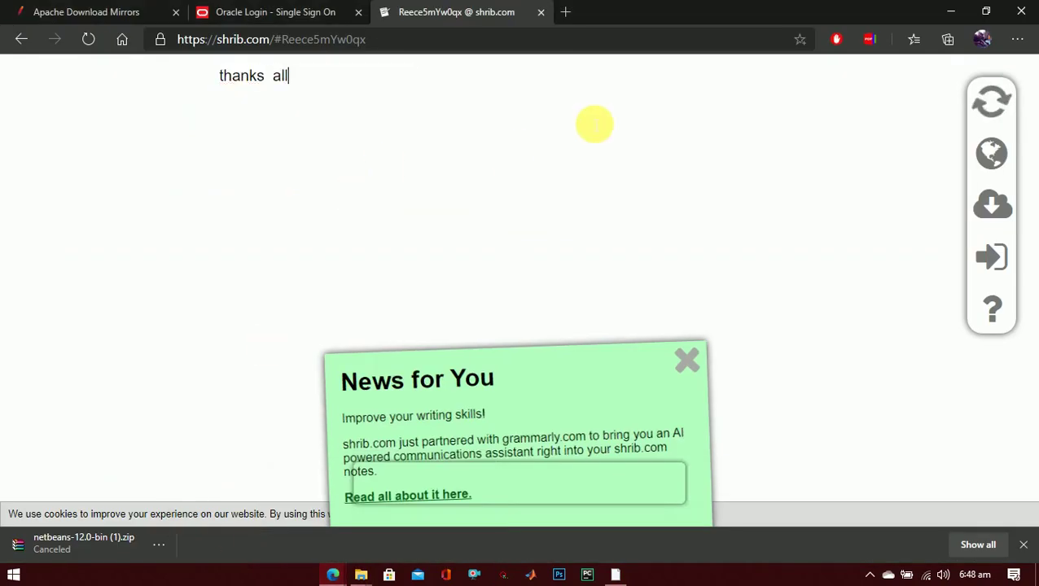
type("! for watching see you so")
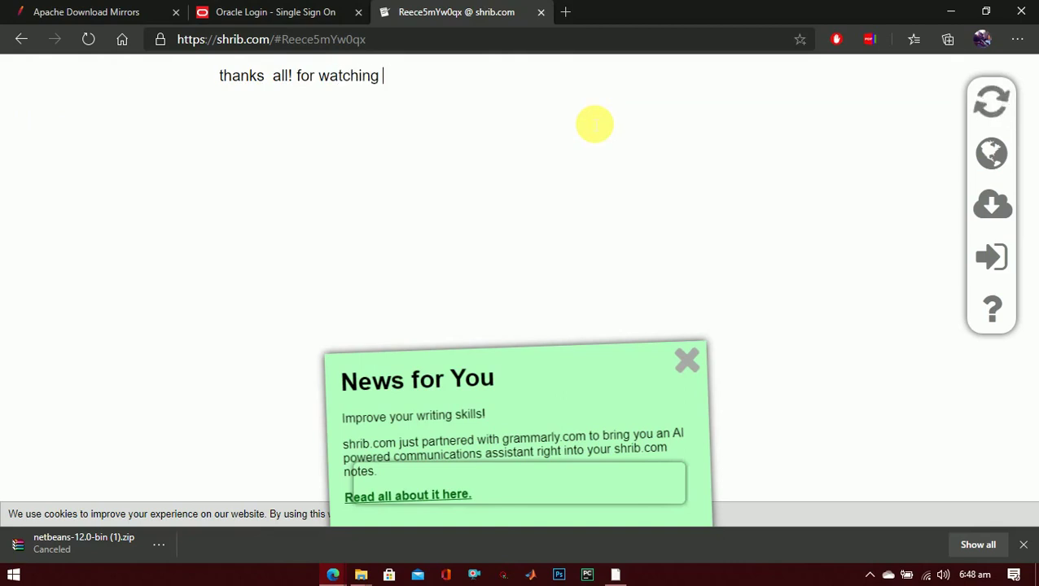